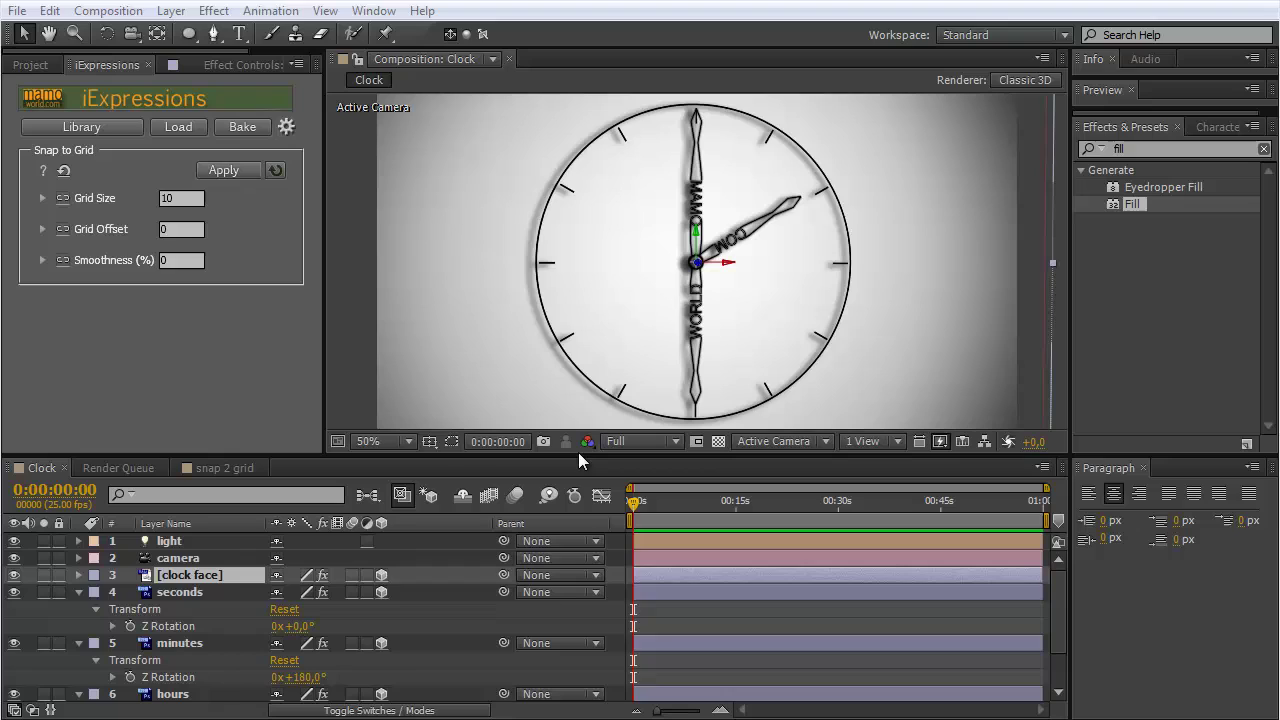
- Toggle the clock face layer's visibility to confirm which layer it is
click(180, 558)
click(180, 576)
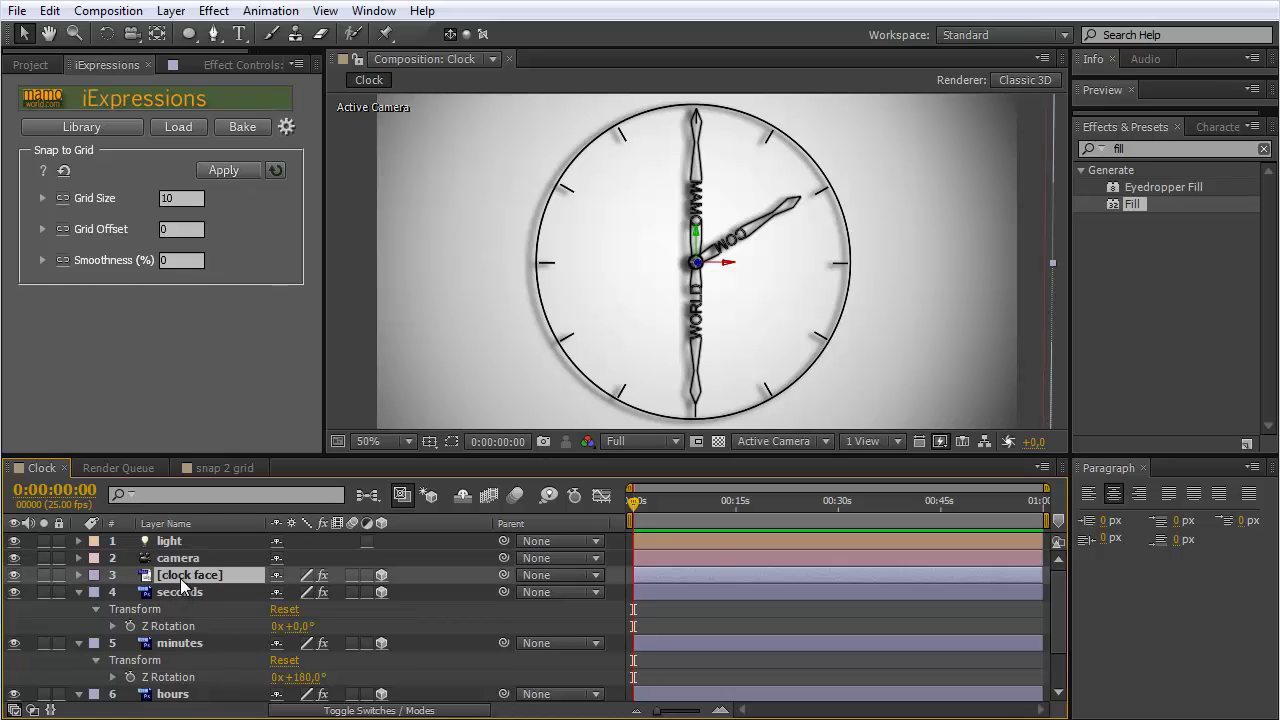
click(13, 576)
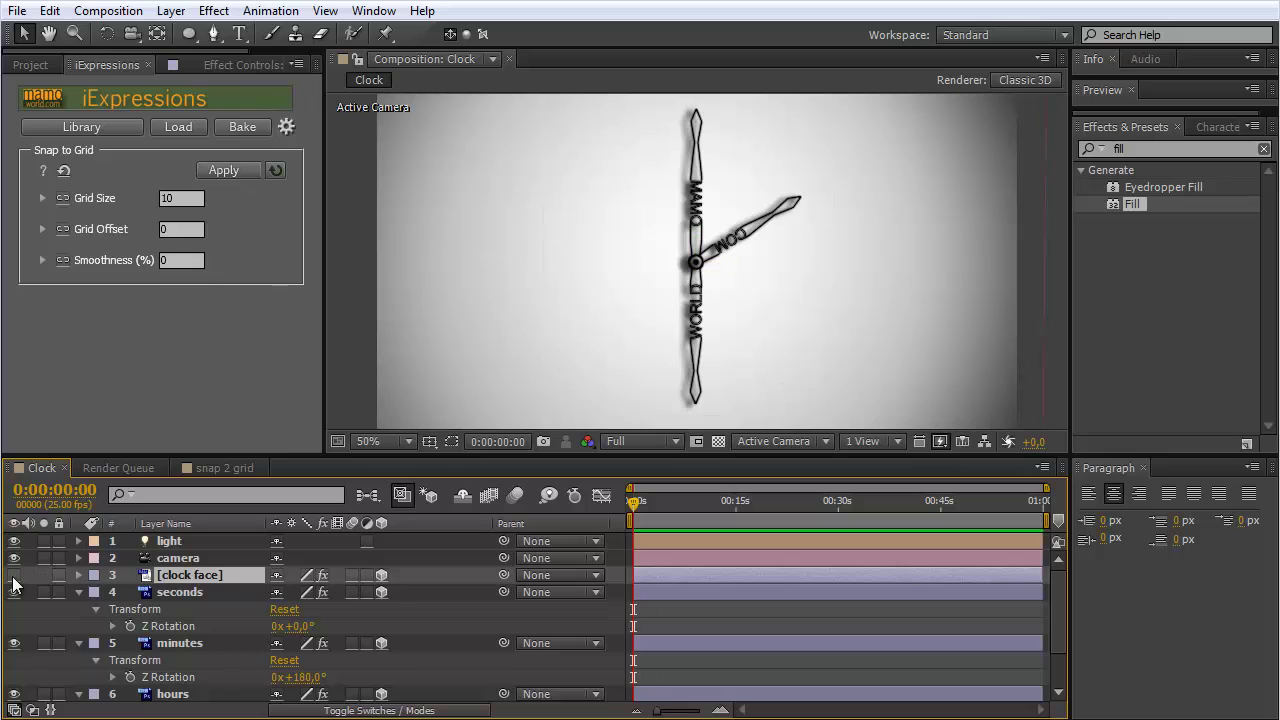
click(13, 576)
click(13, 576)
click(13, 576)
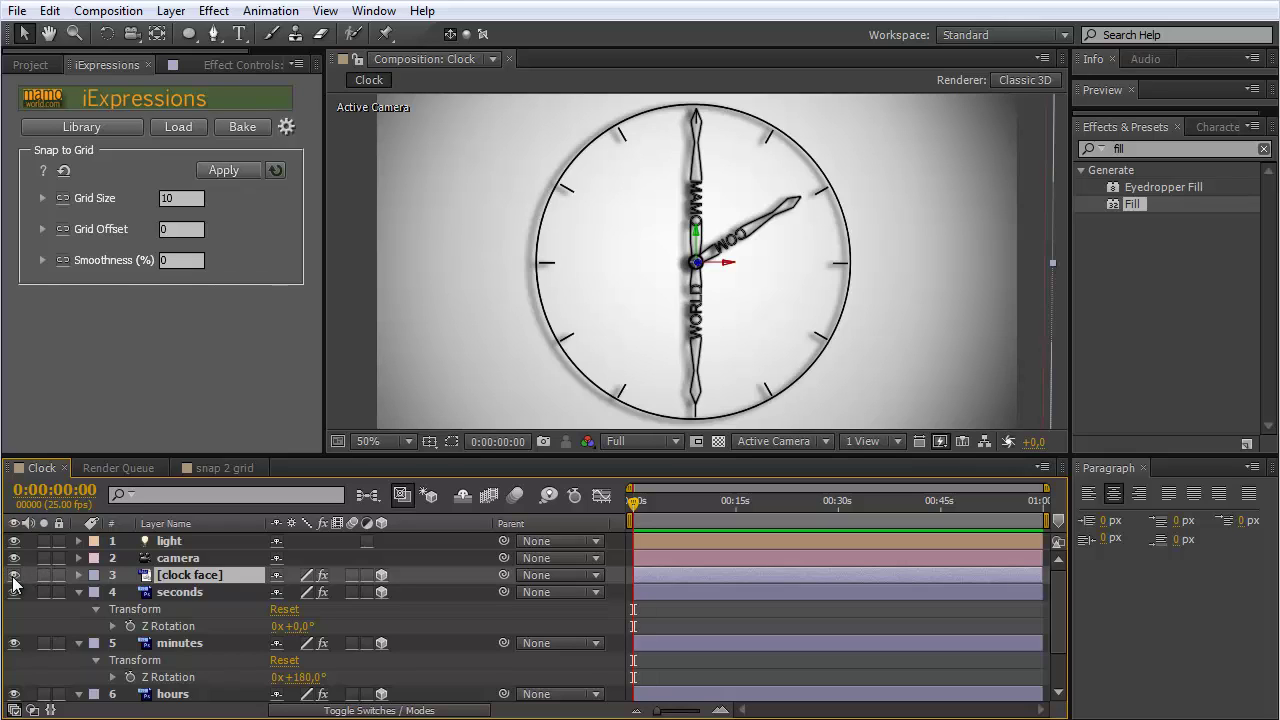
- Toggle the seconds, minutes and hours layers' visibility to identify each hand
click(175, 592)
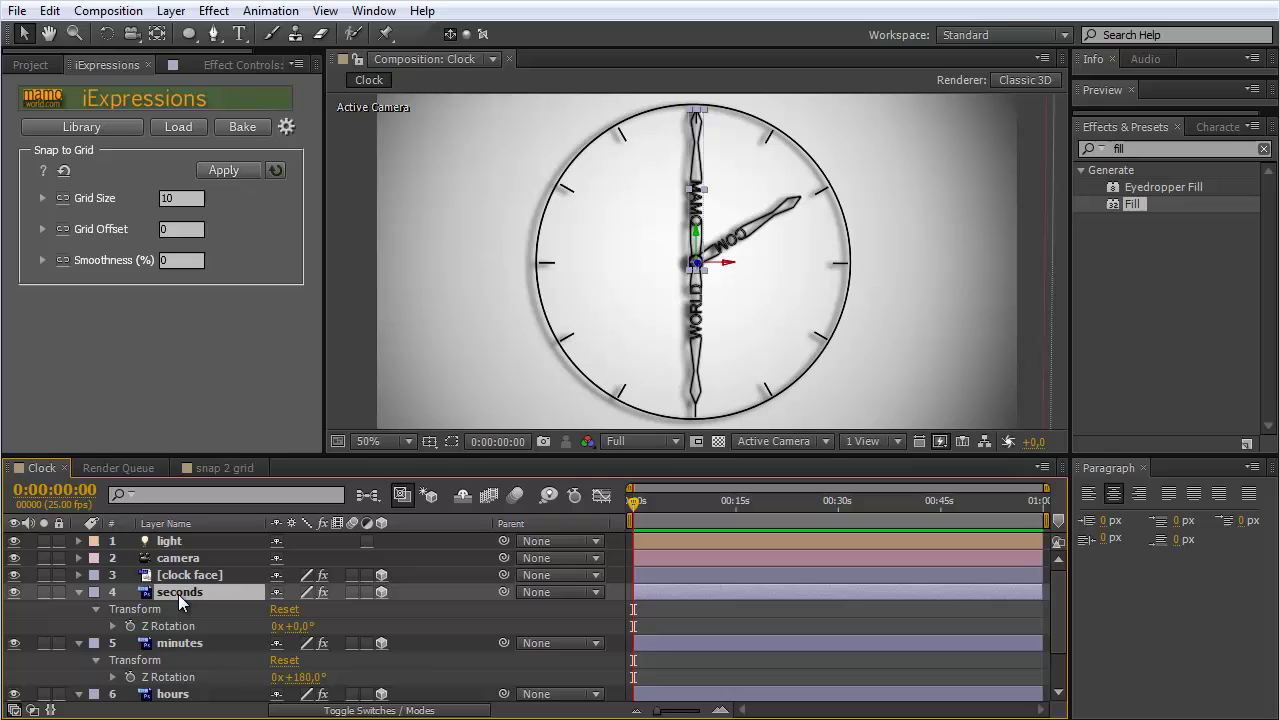
click(13, 592)
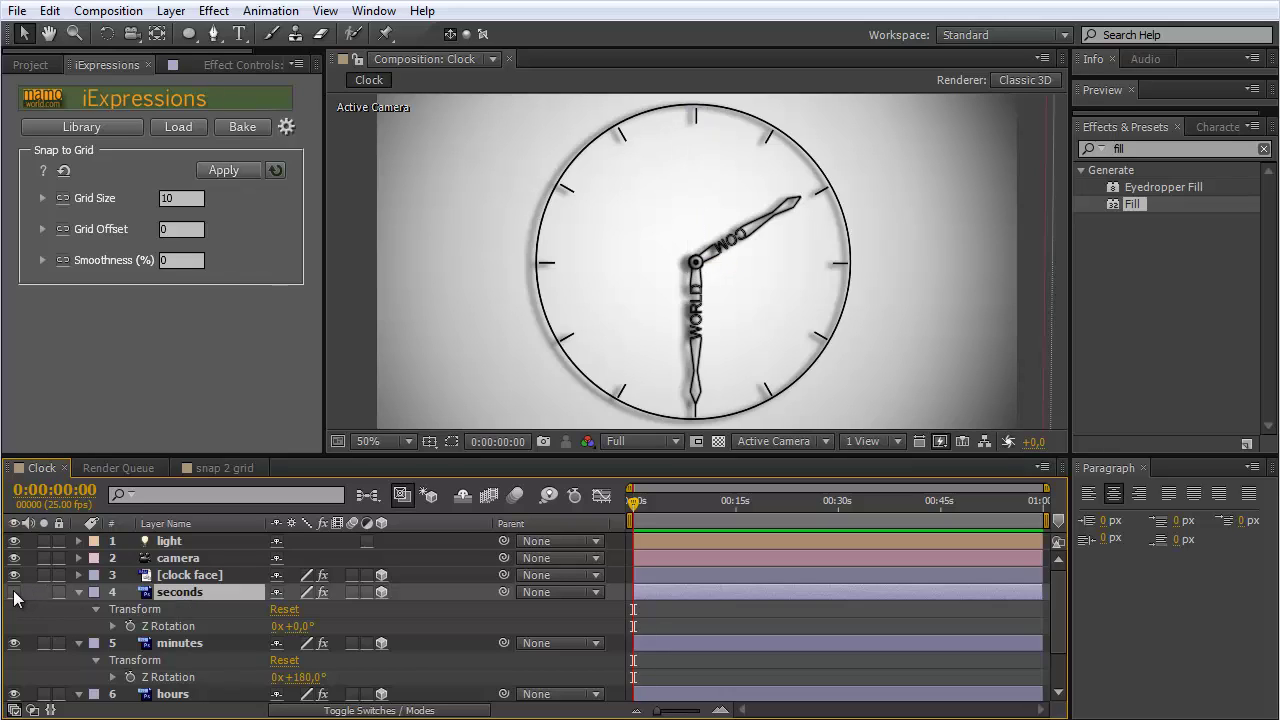
click(13, 593)
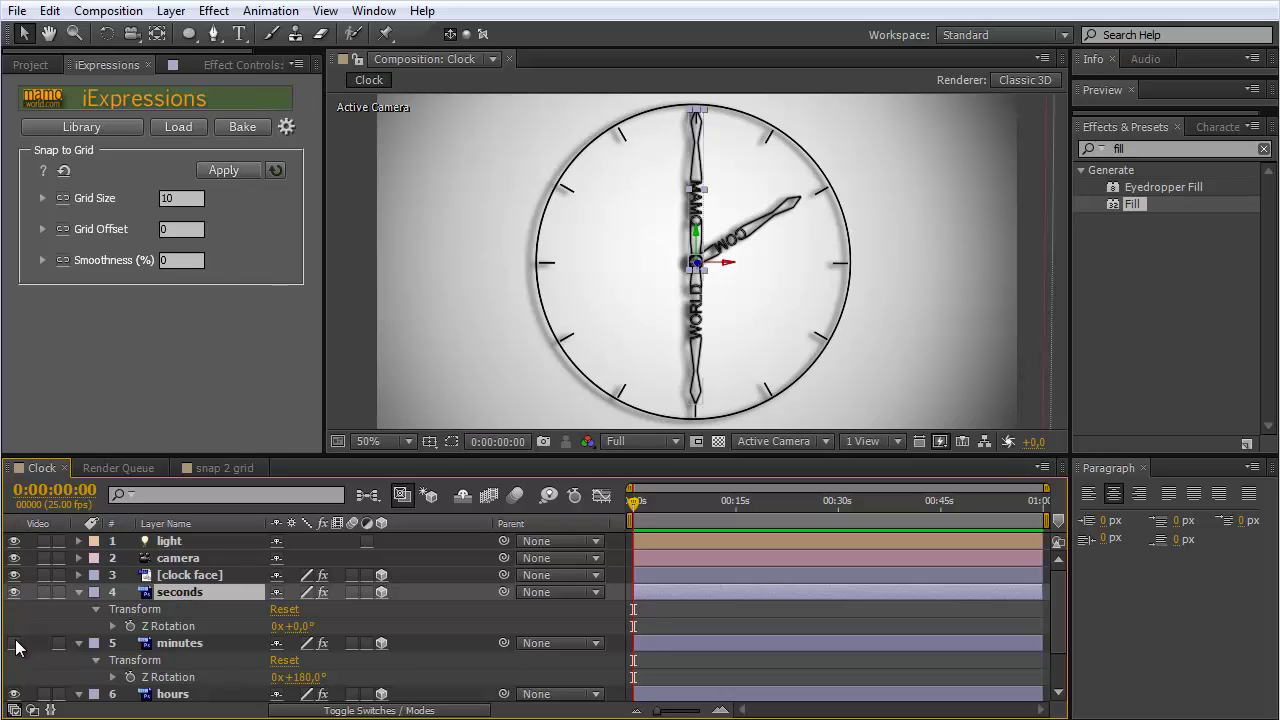
click(14, 644)
click(14, 643)
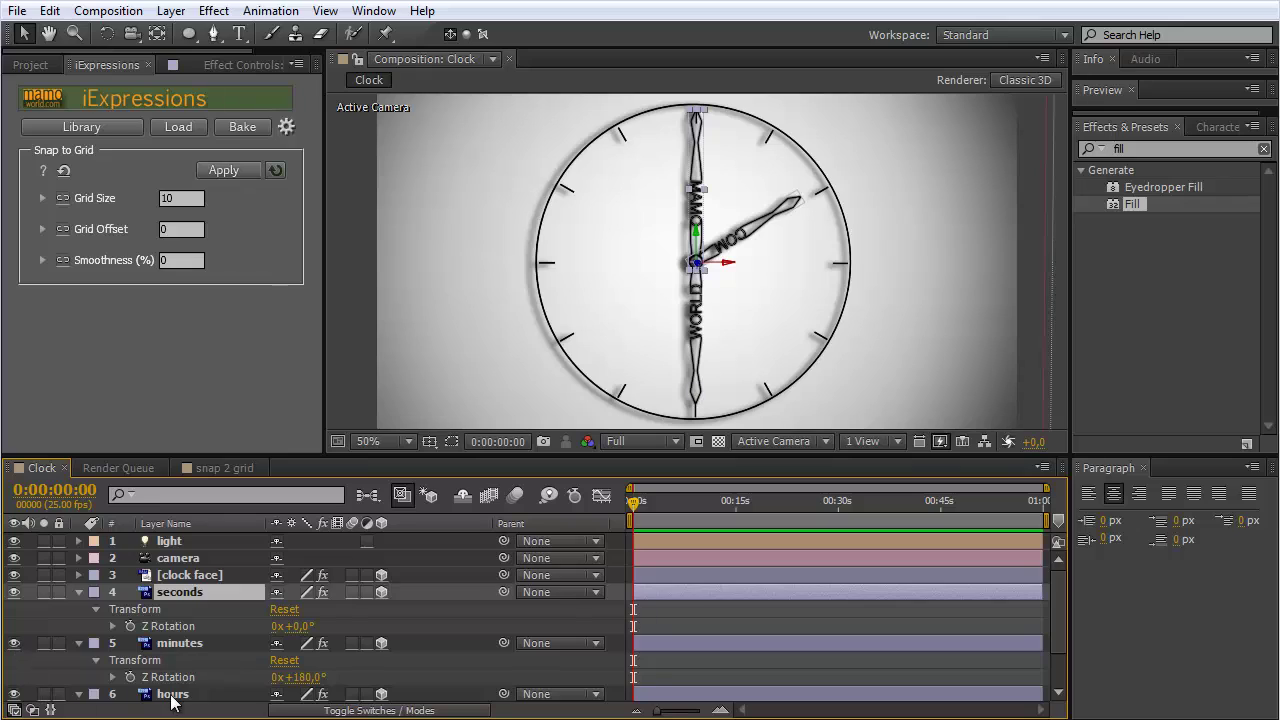
click(14, 695)
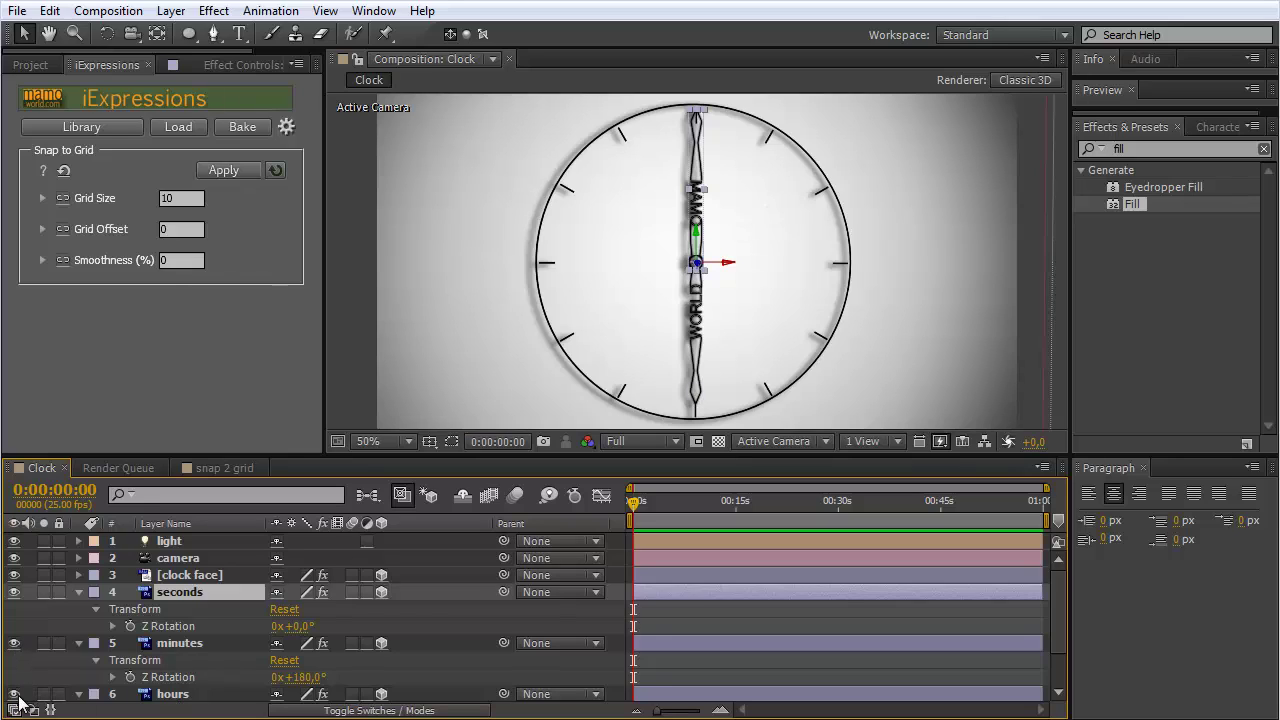
click(14, 694)
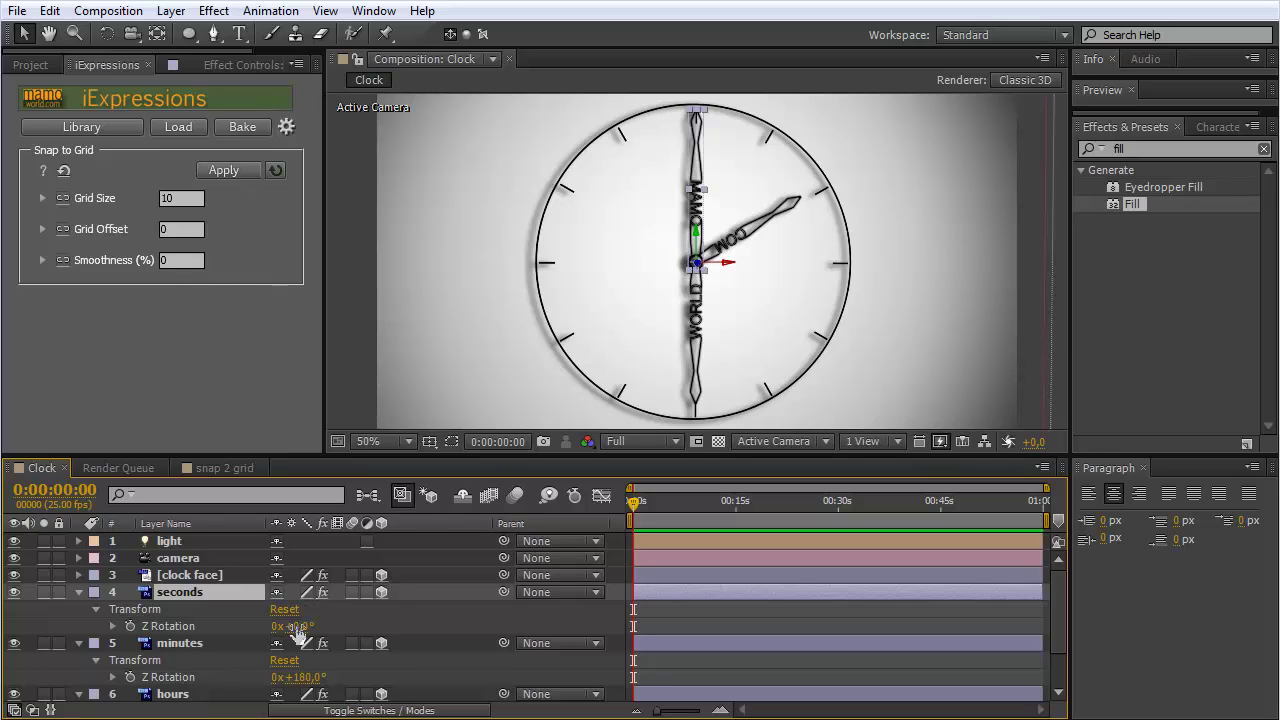
- Keyframe the seconds hand's Z Rotation at 0x+0° at 0s
mouse_move(292, 626)
mouse_down()
mouse_move(395, 628)
mouse_move(288, 622)
mouse_up()
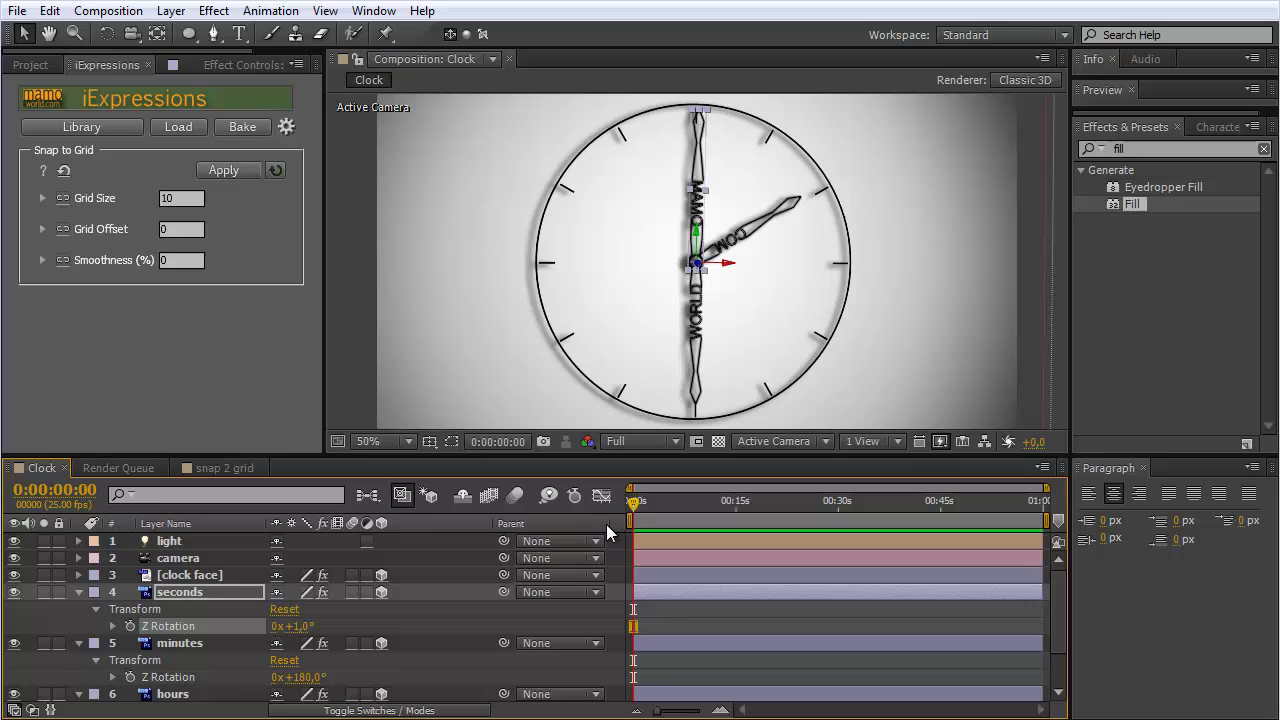
click(131, 626)
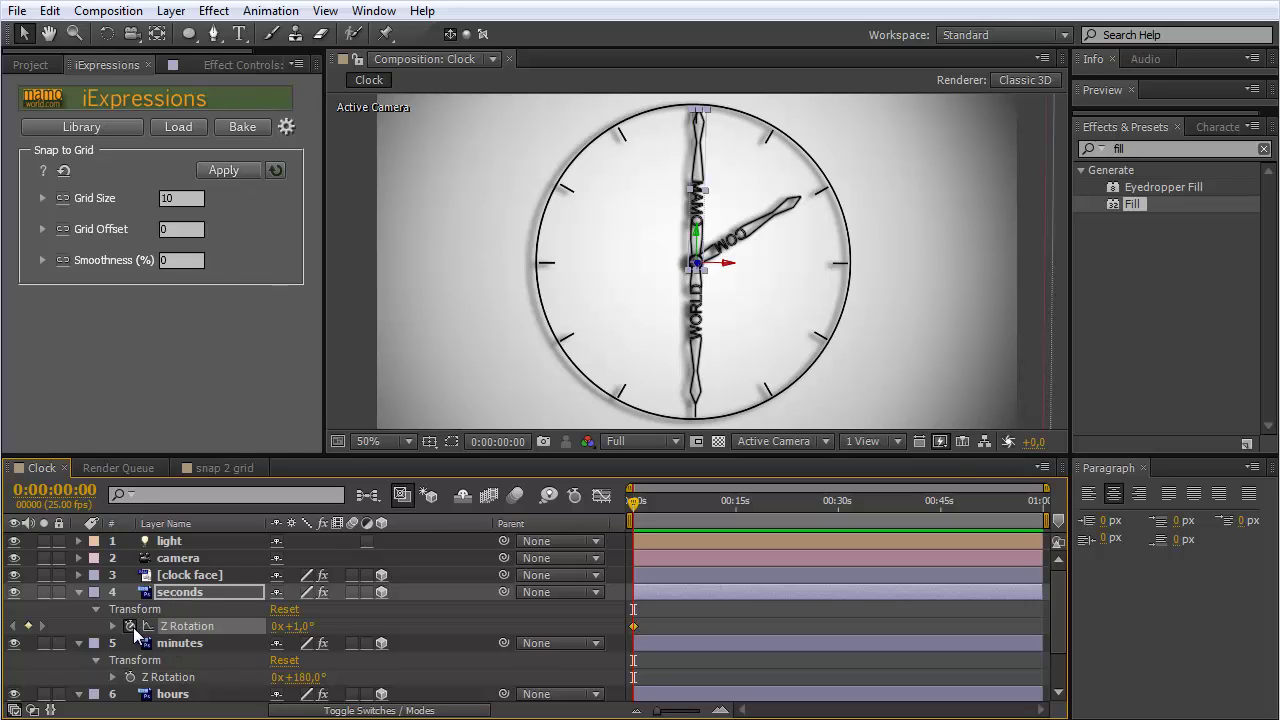
click(302, 626)
text(0)
key(Return)
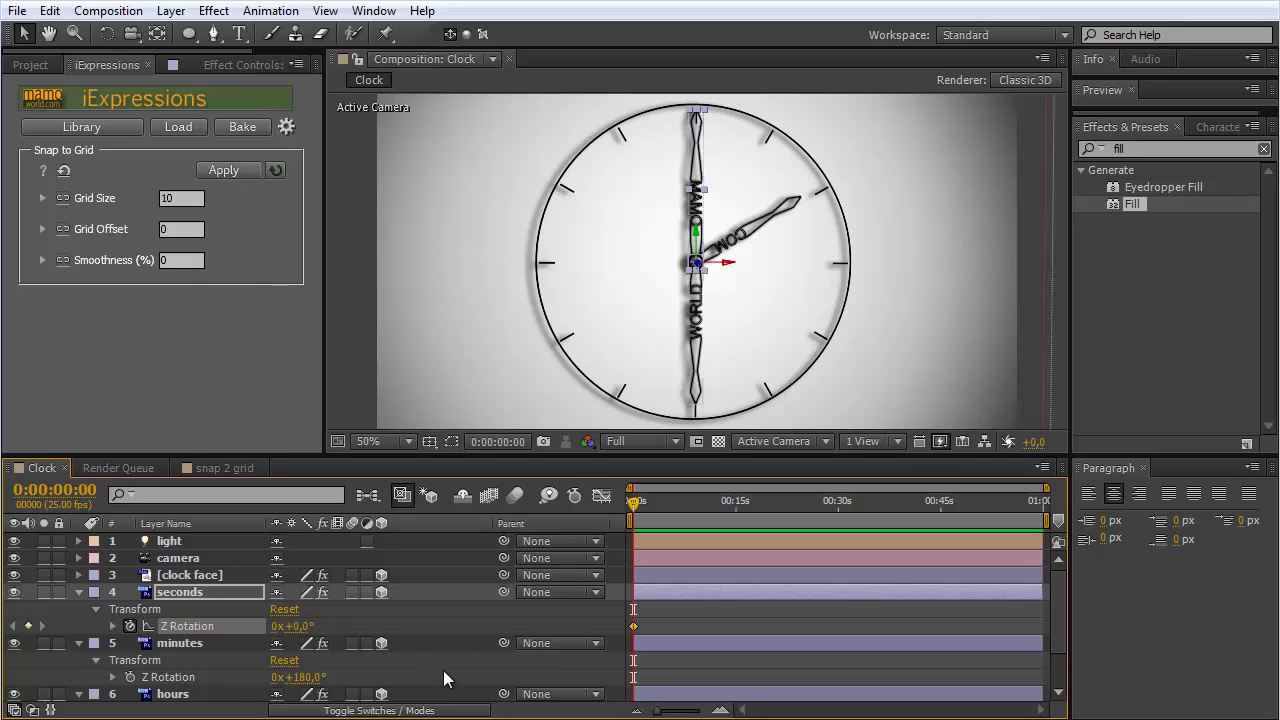
- Set the seconds hand's Z Rotation to 1x+0° at 1:00 and preview the full turn
drag(628, 506, 1066, 502)
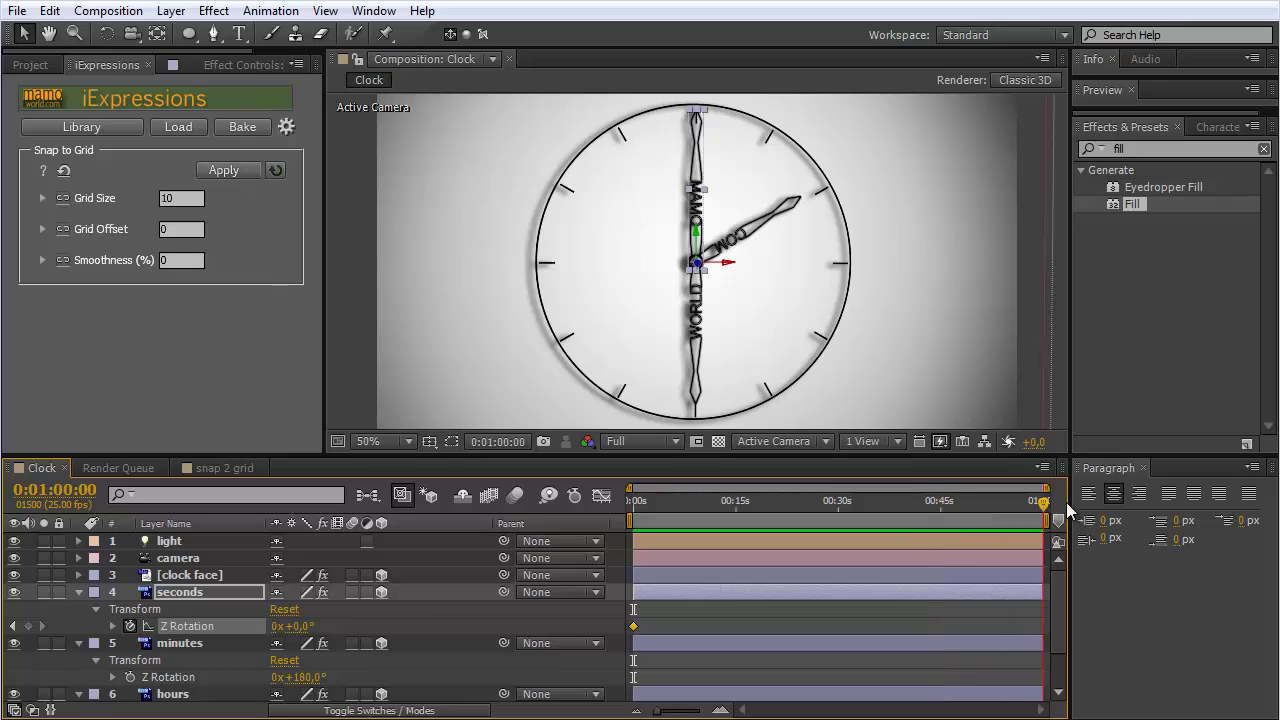
click(277, 627)
text(1)
click(361, 624)
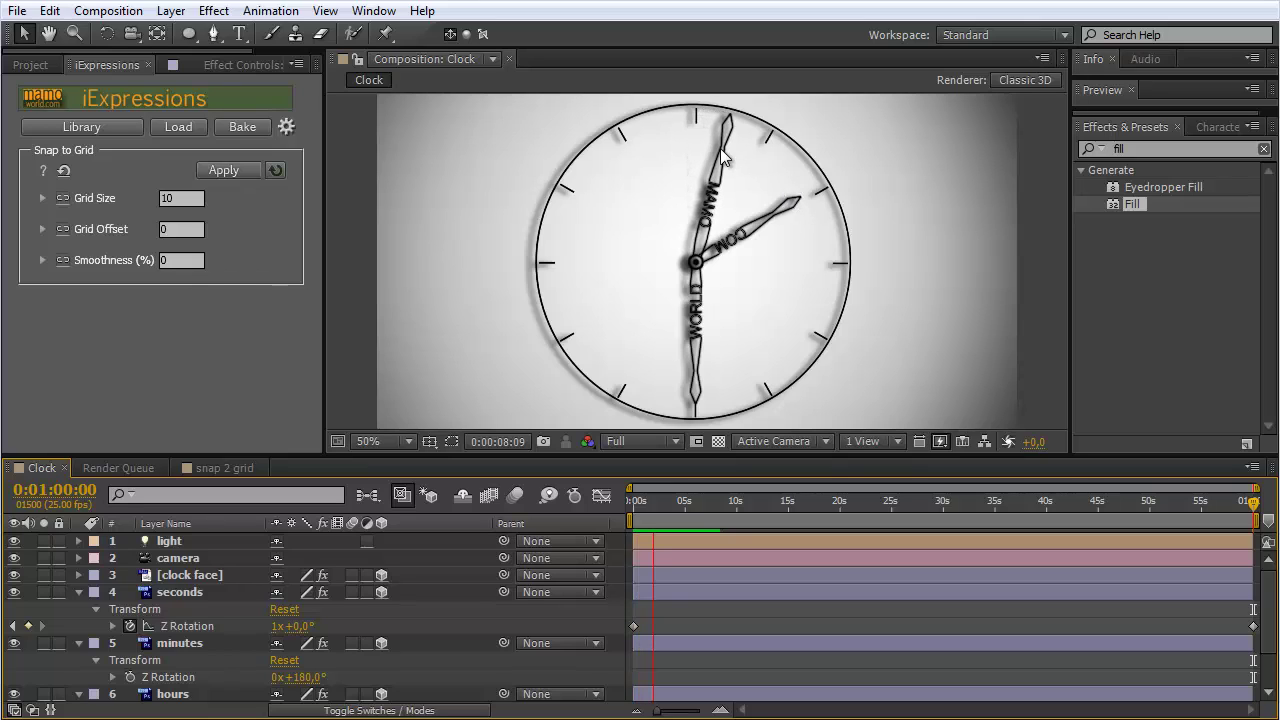
click(390, 216)
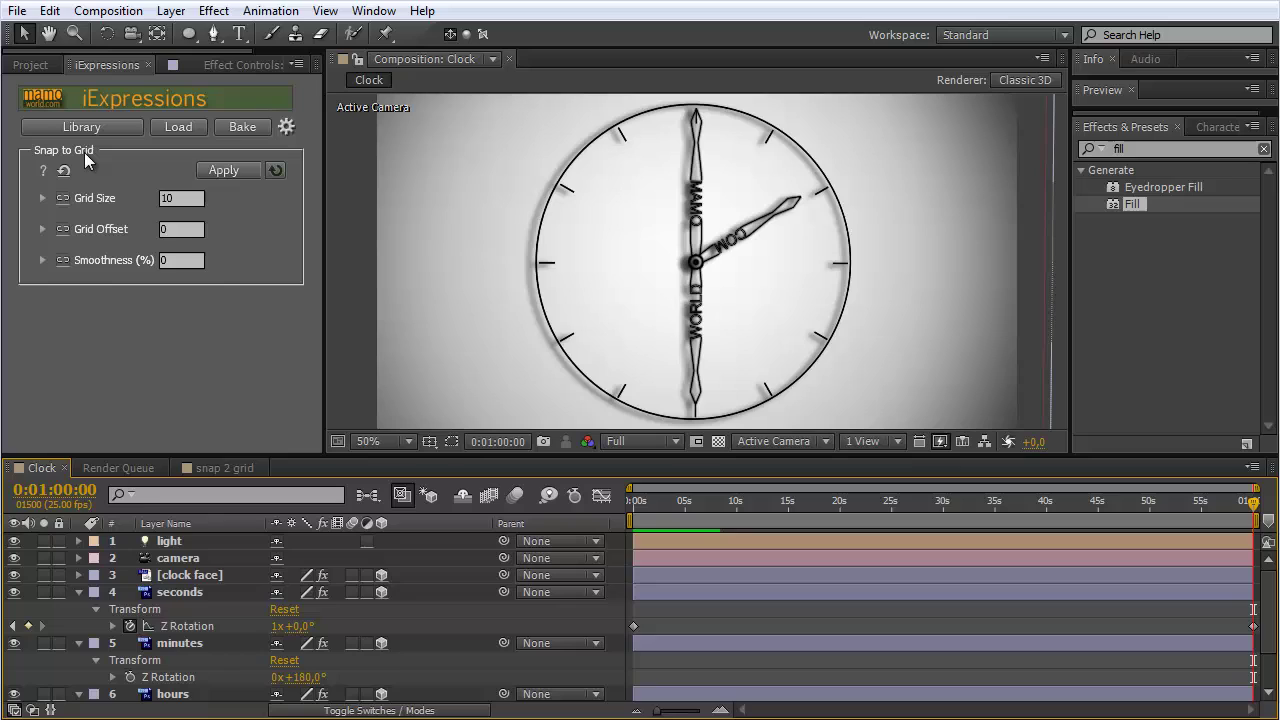
- Switch to the snap 2 grid composition and review the point layer's diagonal motion path
click(238, 468)
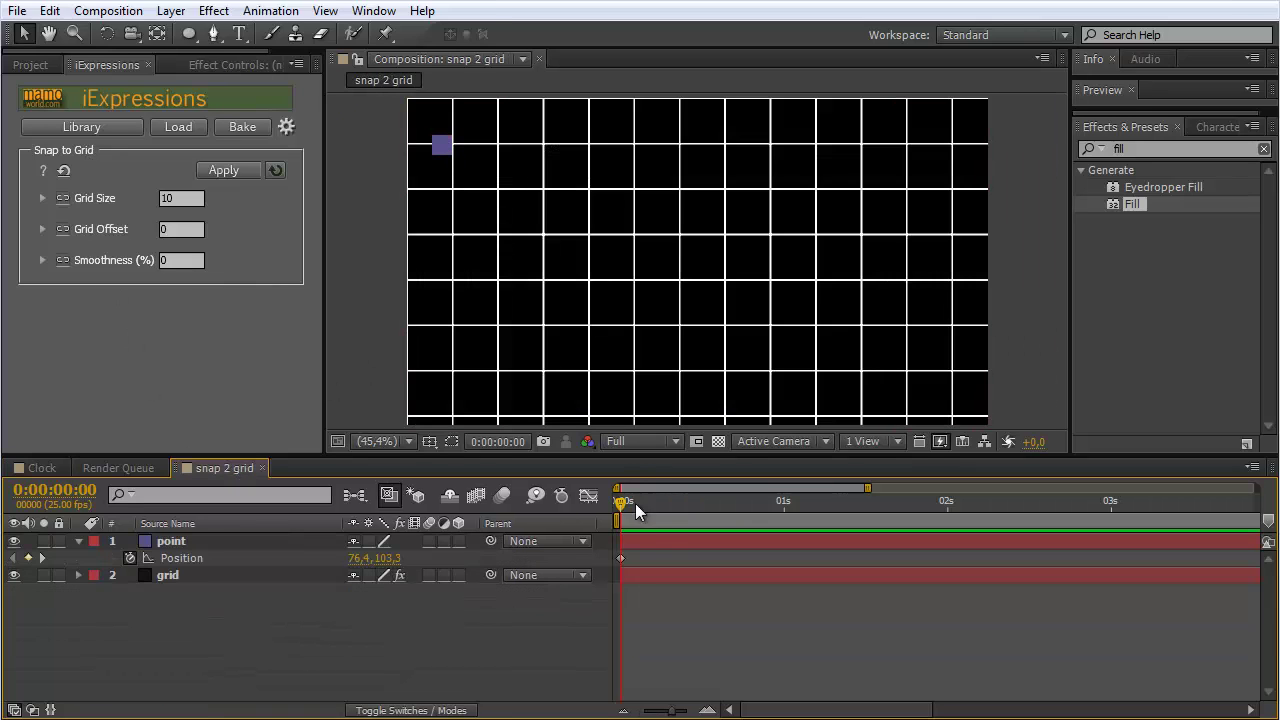
drag(617, 505, 669, 509)
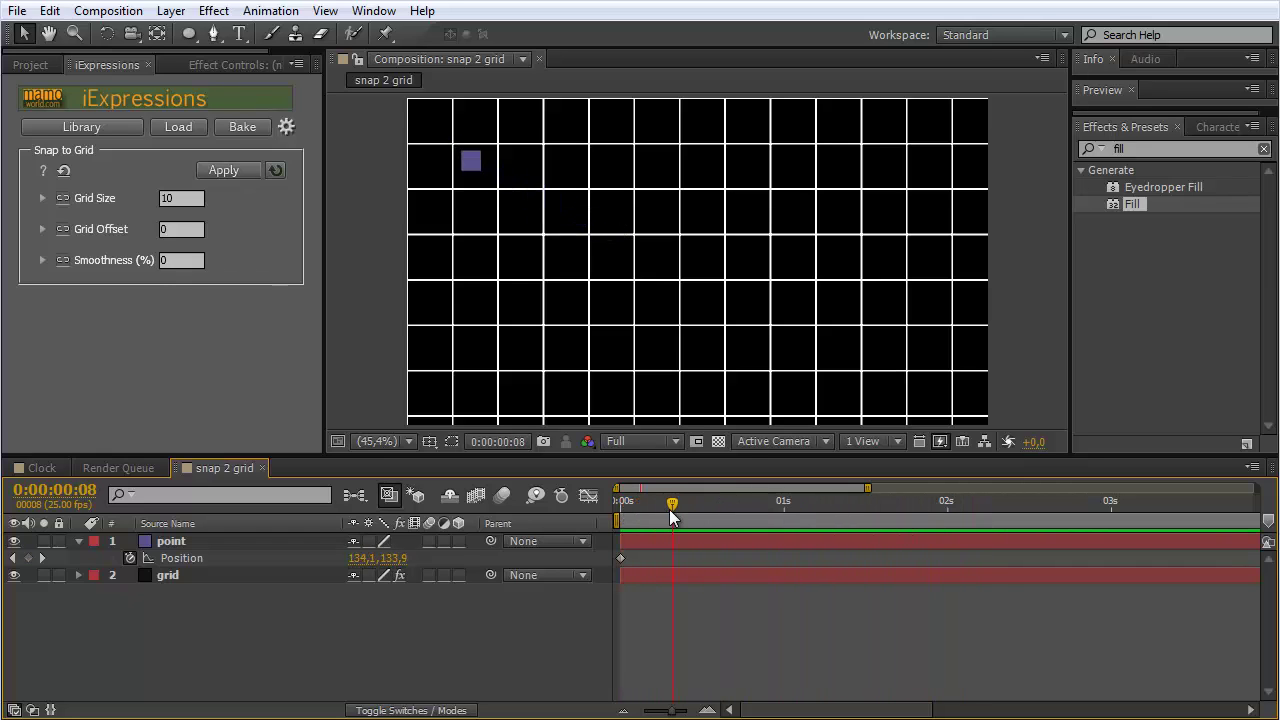
click(172, 543)
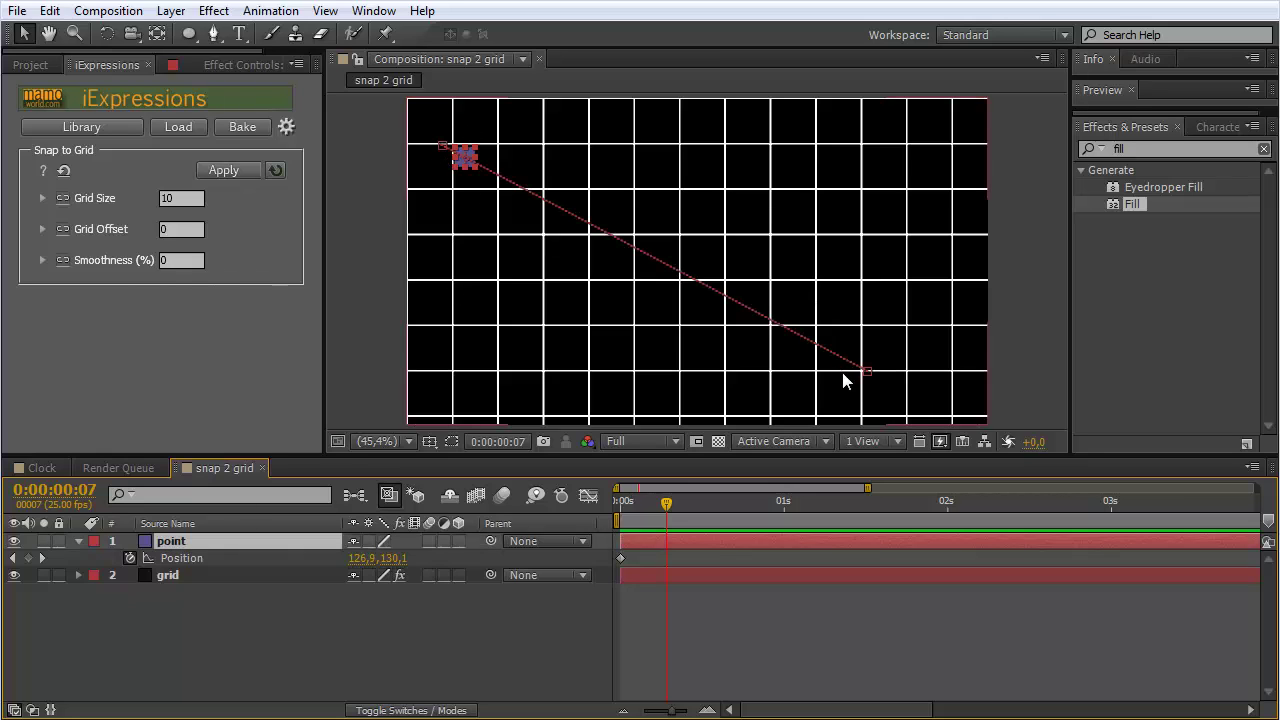
drag(677, 506, 791, 557)
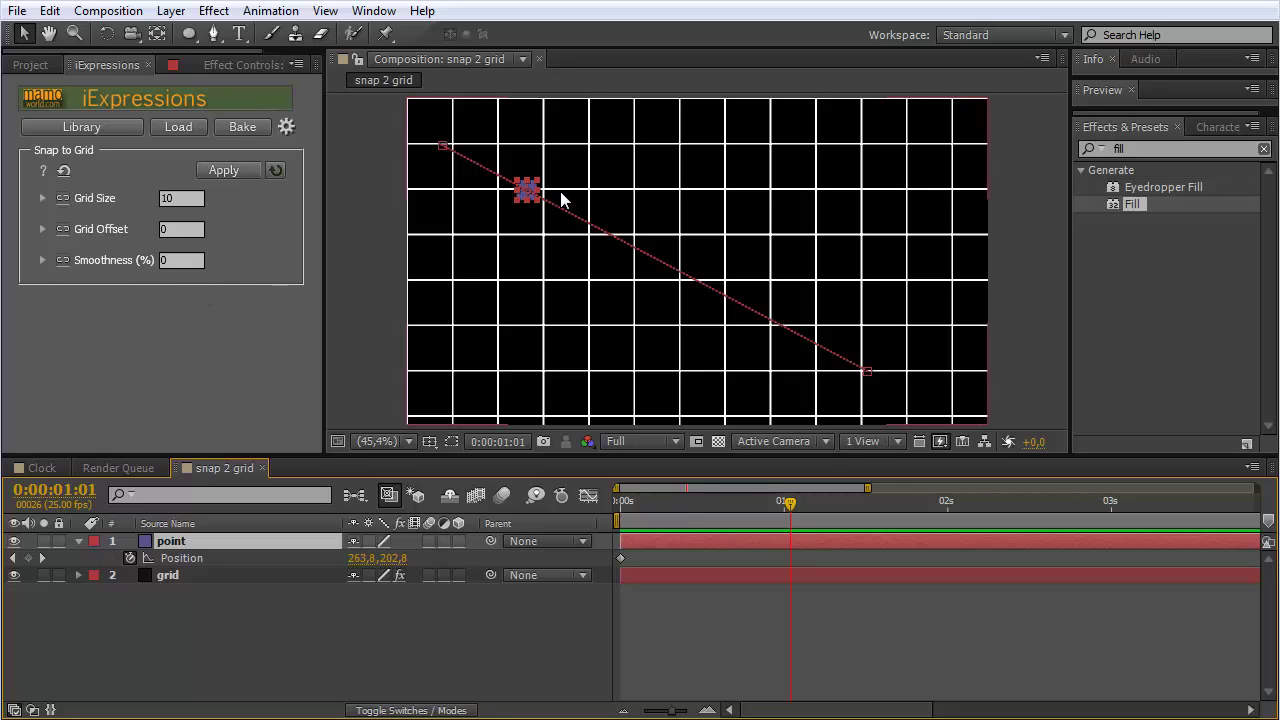
- Apply Snap to Grid with Grid Size 100 to the point's Position keyframes and check the result
click(189, 198)
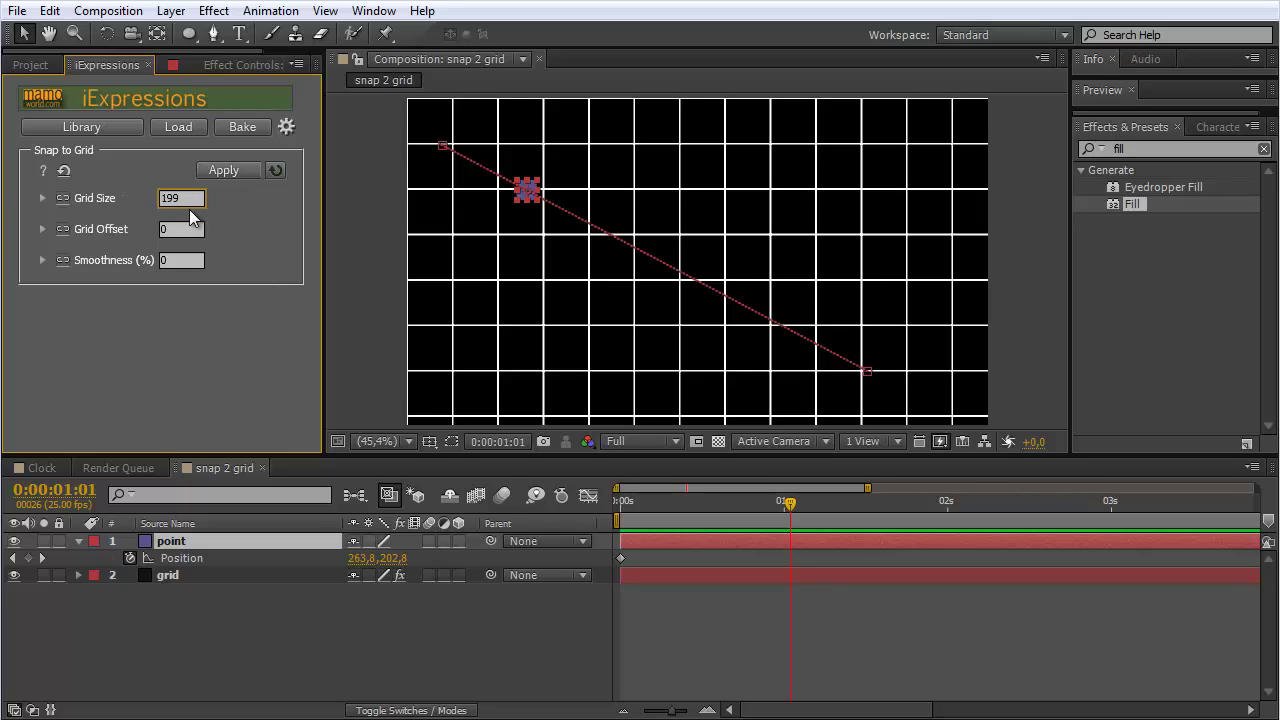
key(BackSpace)
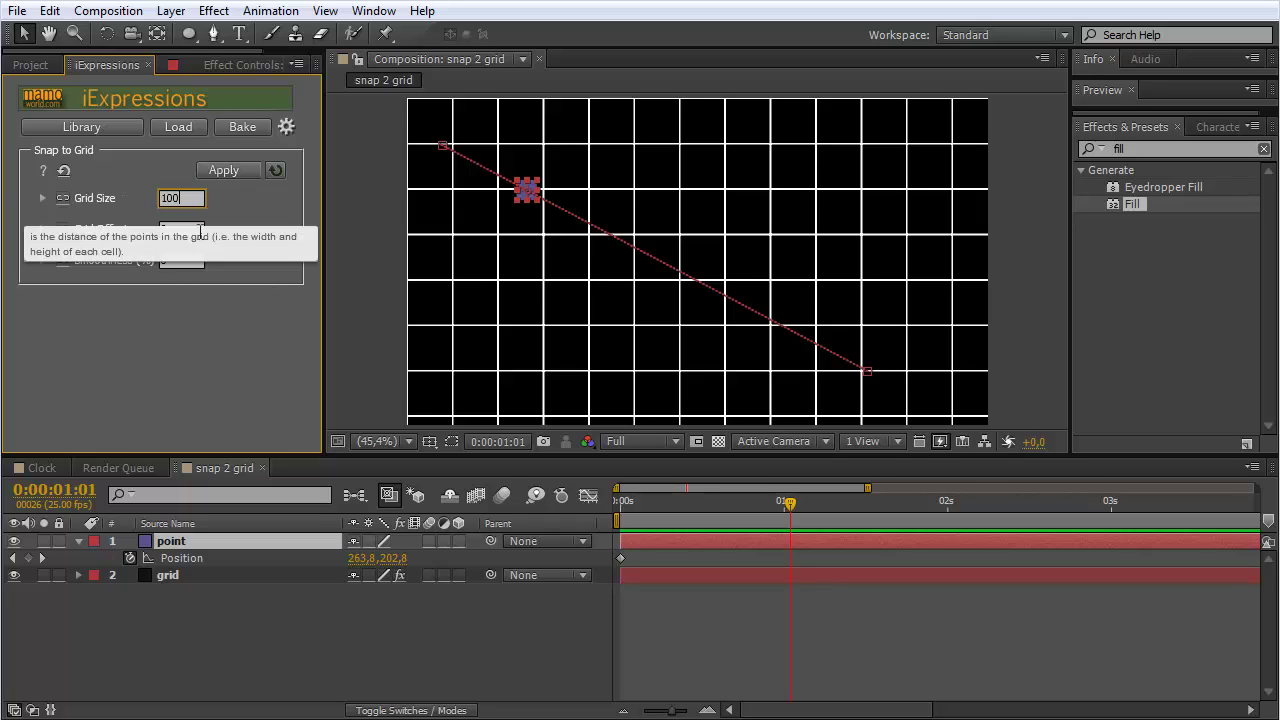
click(182, 558)
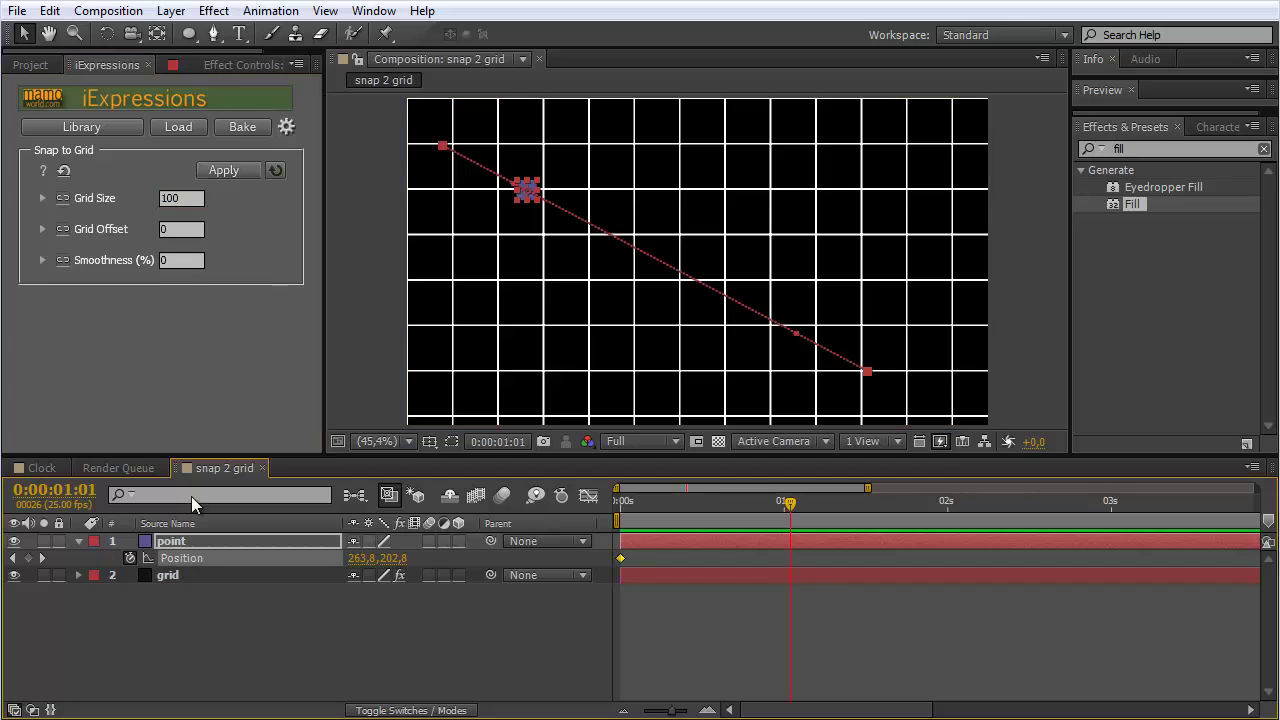
click(226, 172)
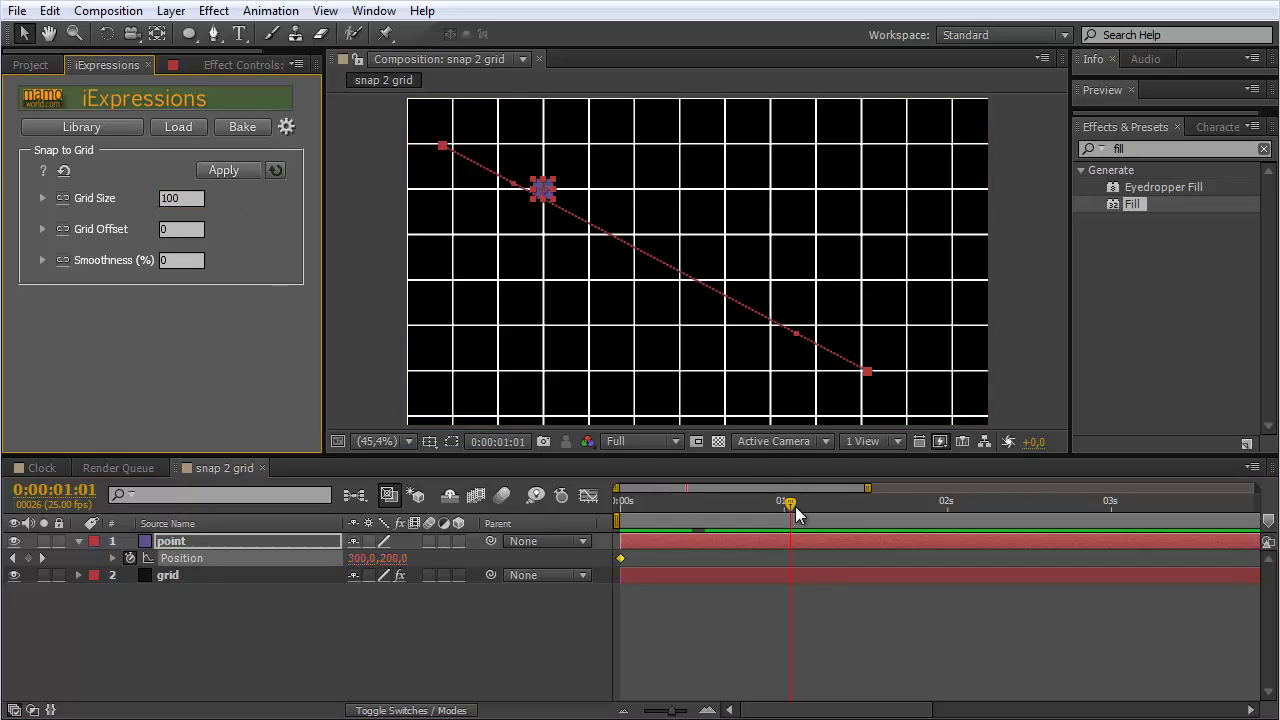
drag(864, 504, 641, 503)
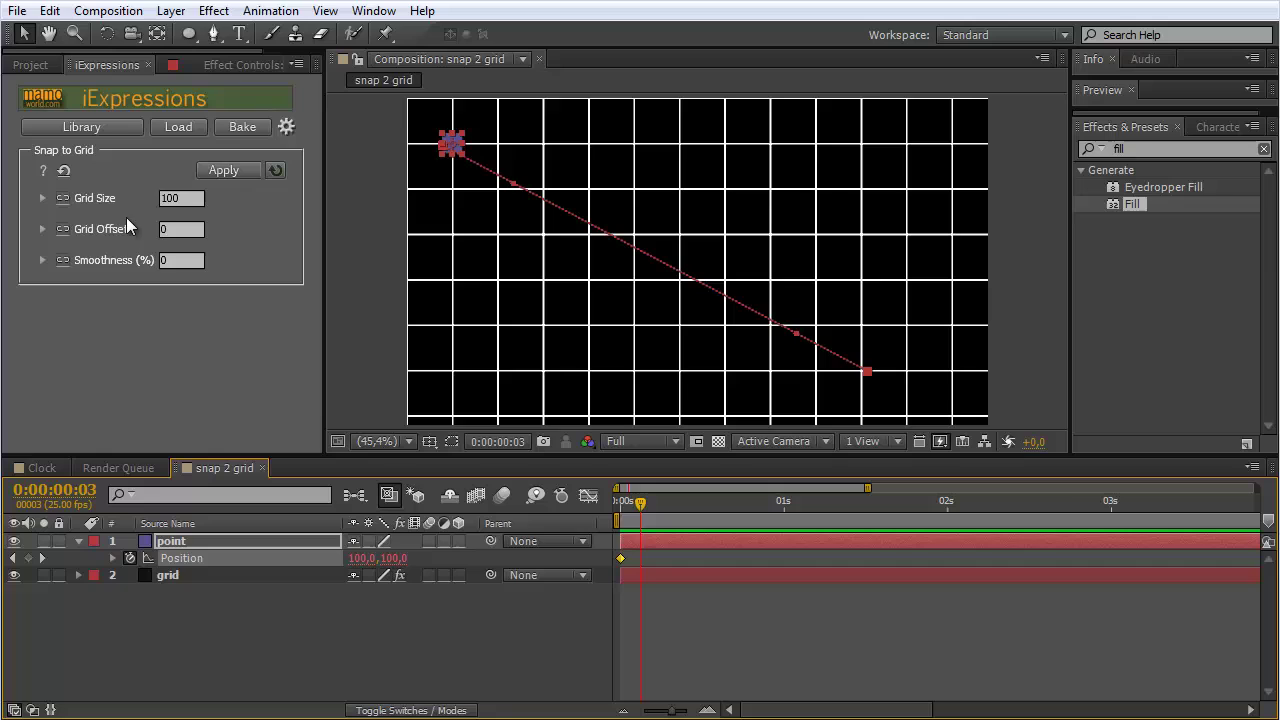
- Back in the Clock composition, change the Snap to Grid Grid Size for 6° steps
click(40, 467)
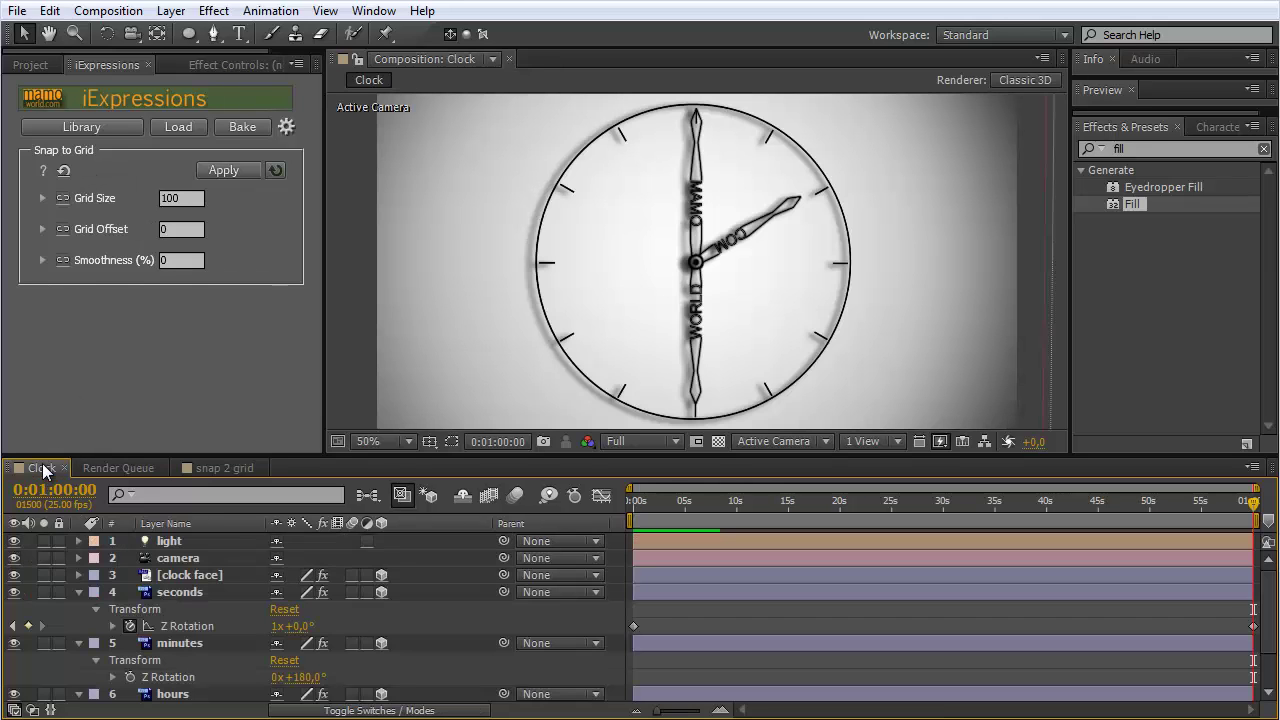
click(183, 626)
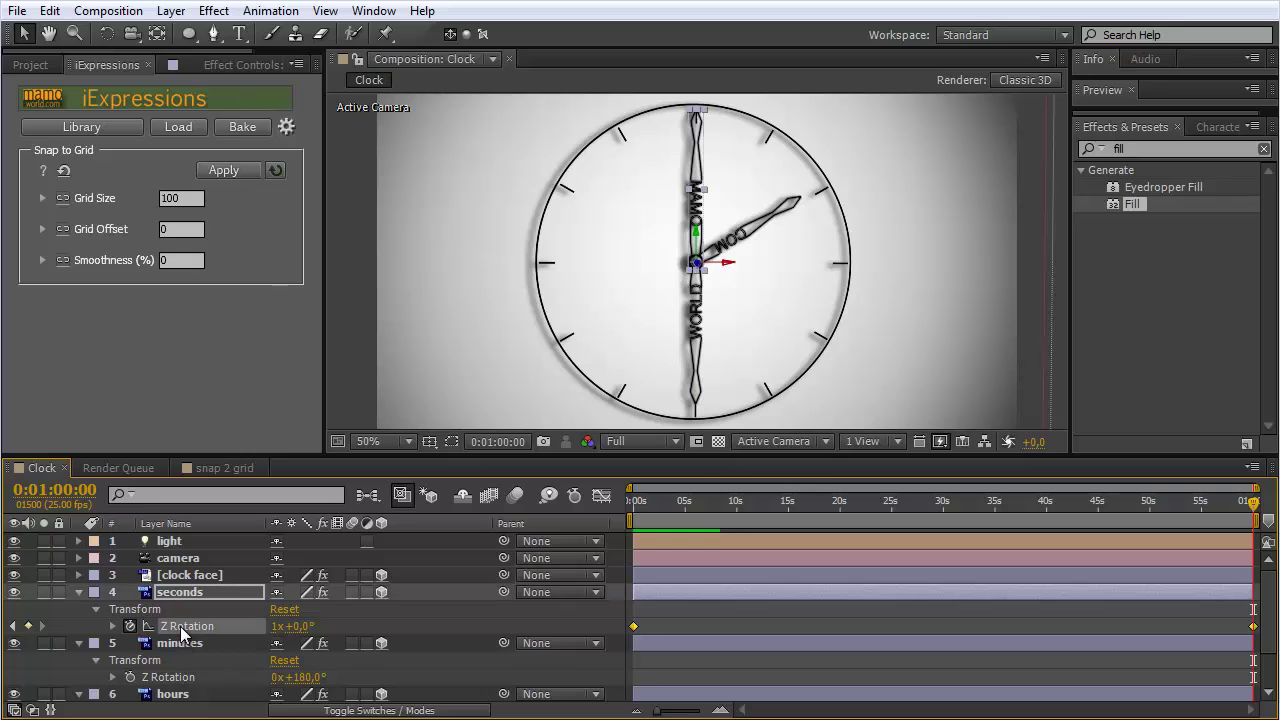
click(179, 197)
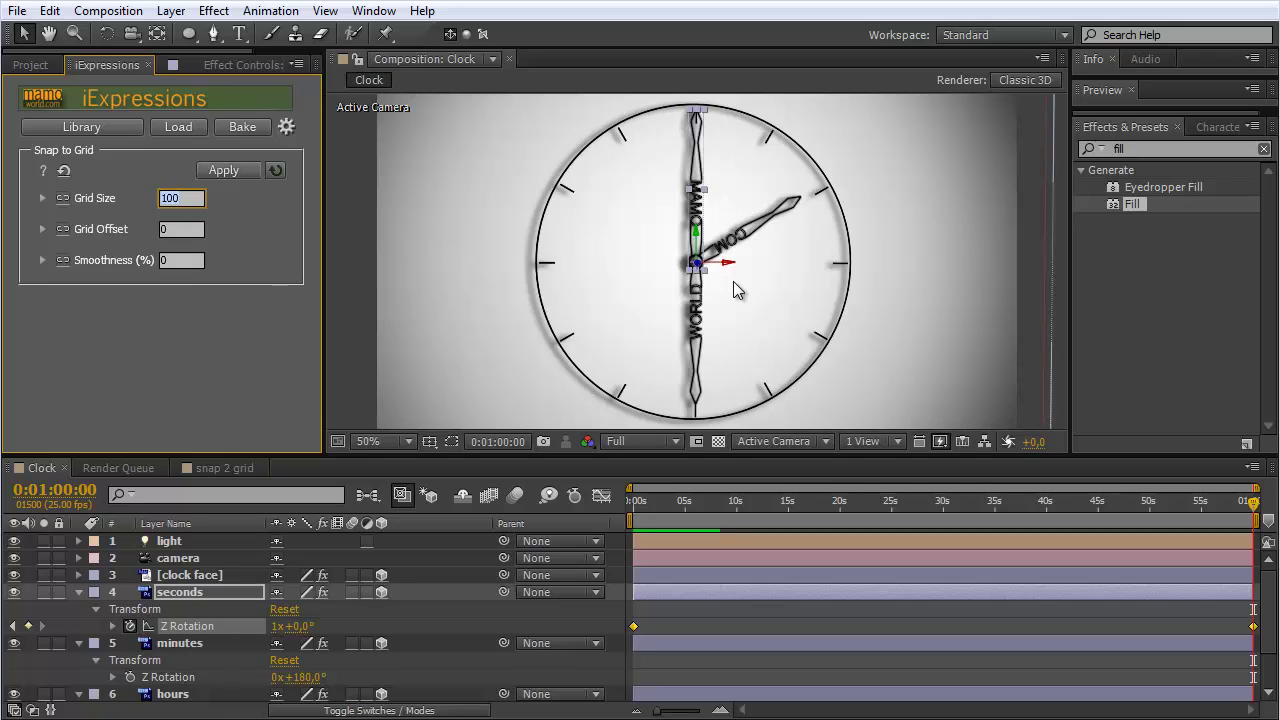
key(BackSpace)
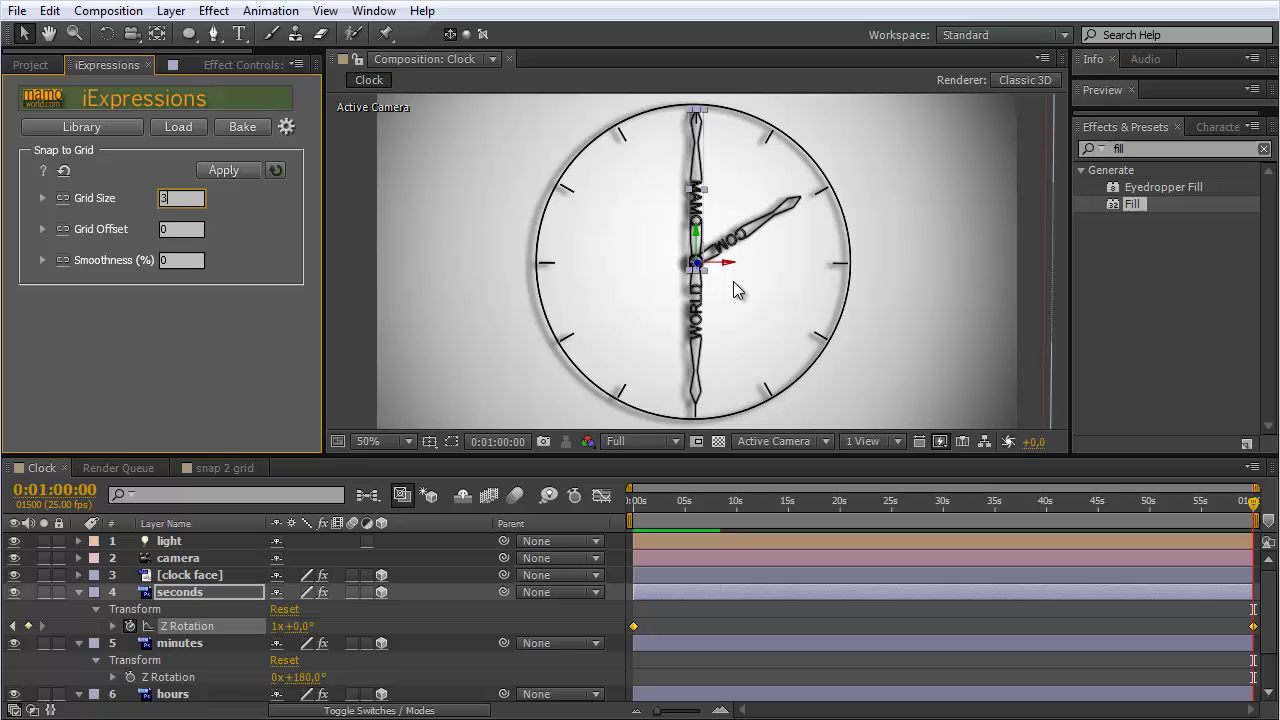
text(60/60)
click(195, 625)
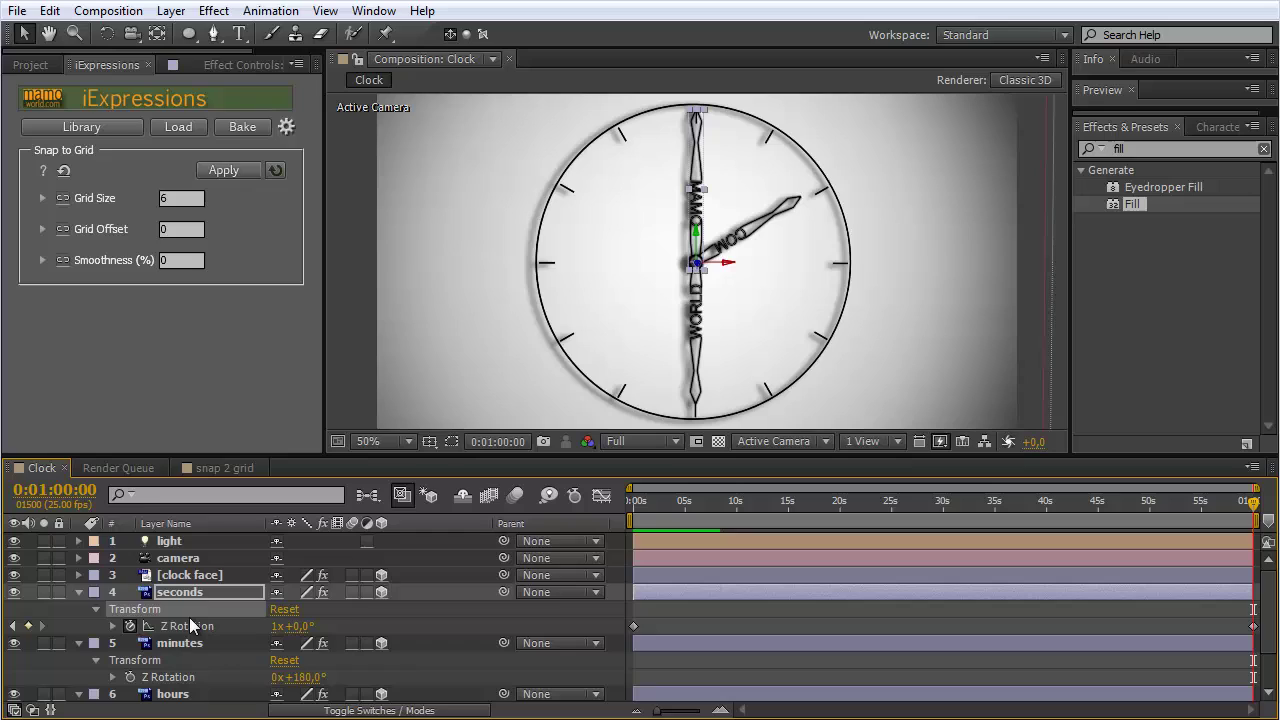
- Apply Snap to Grid to the seconds Z Rotation and move the playhead to 0:00:03:15
click(183, 628)
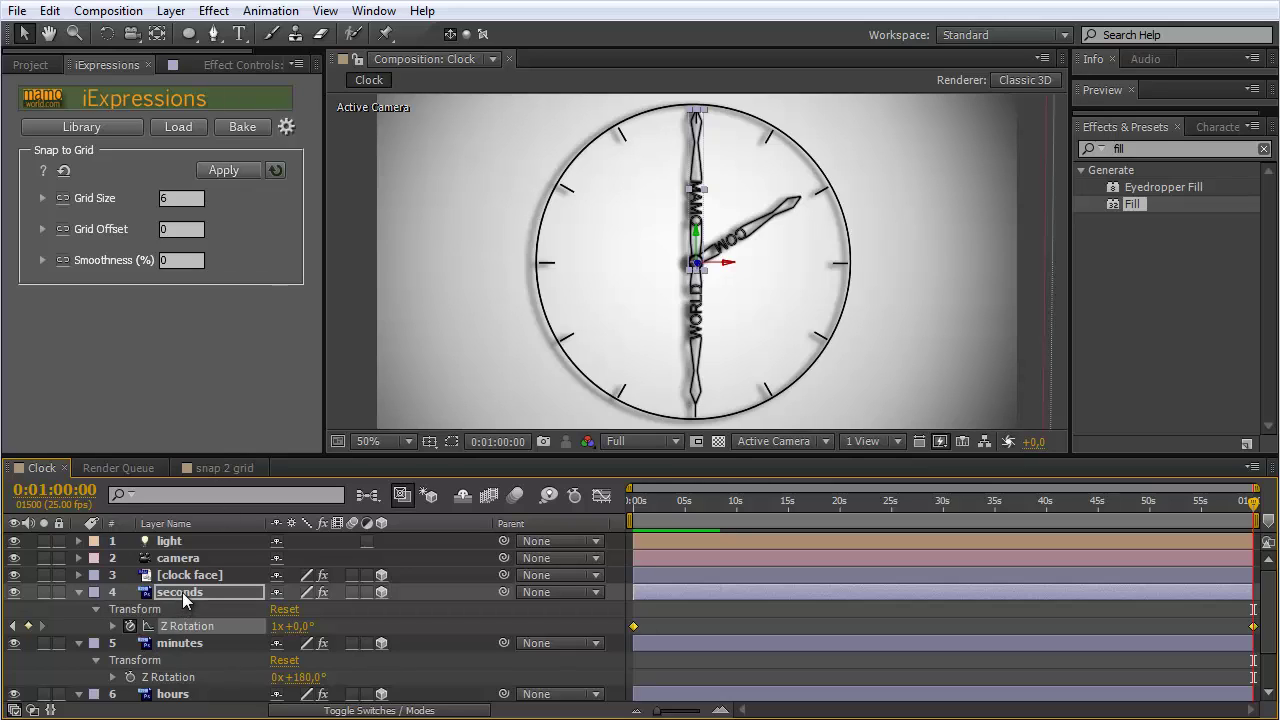
click(231, 166)
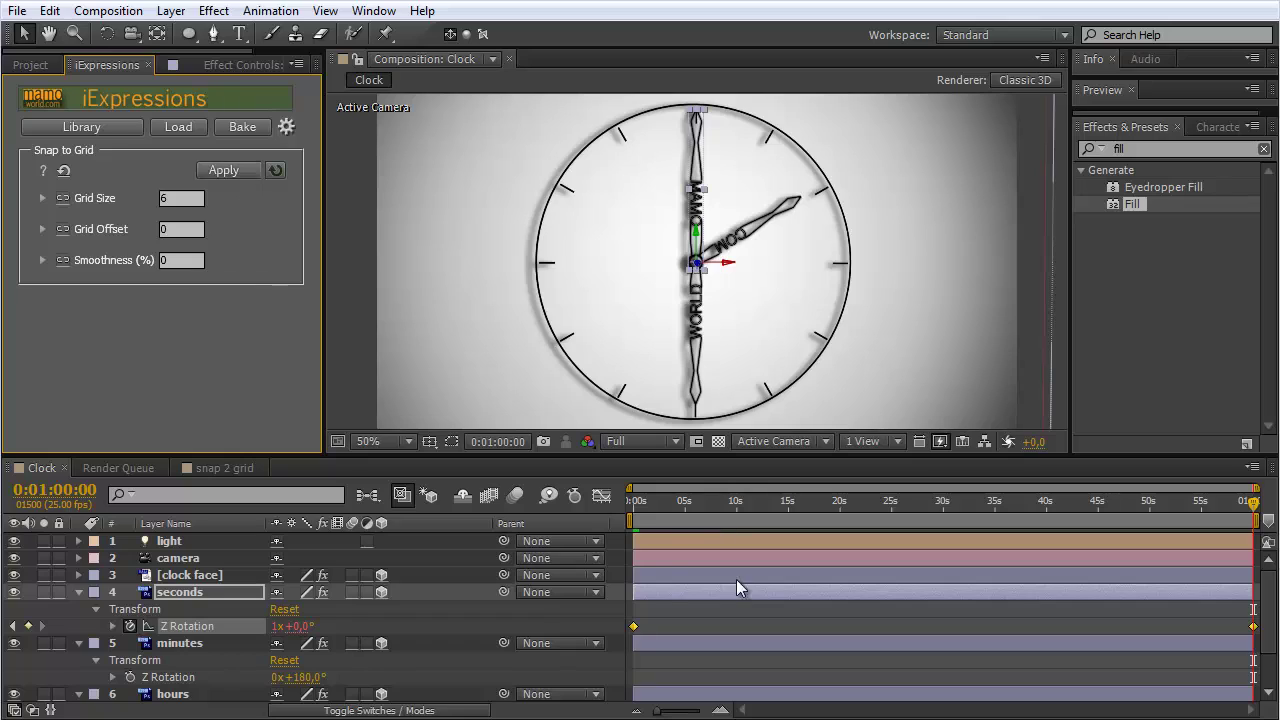
click(670, 504)
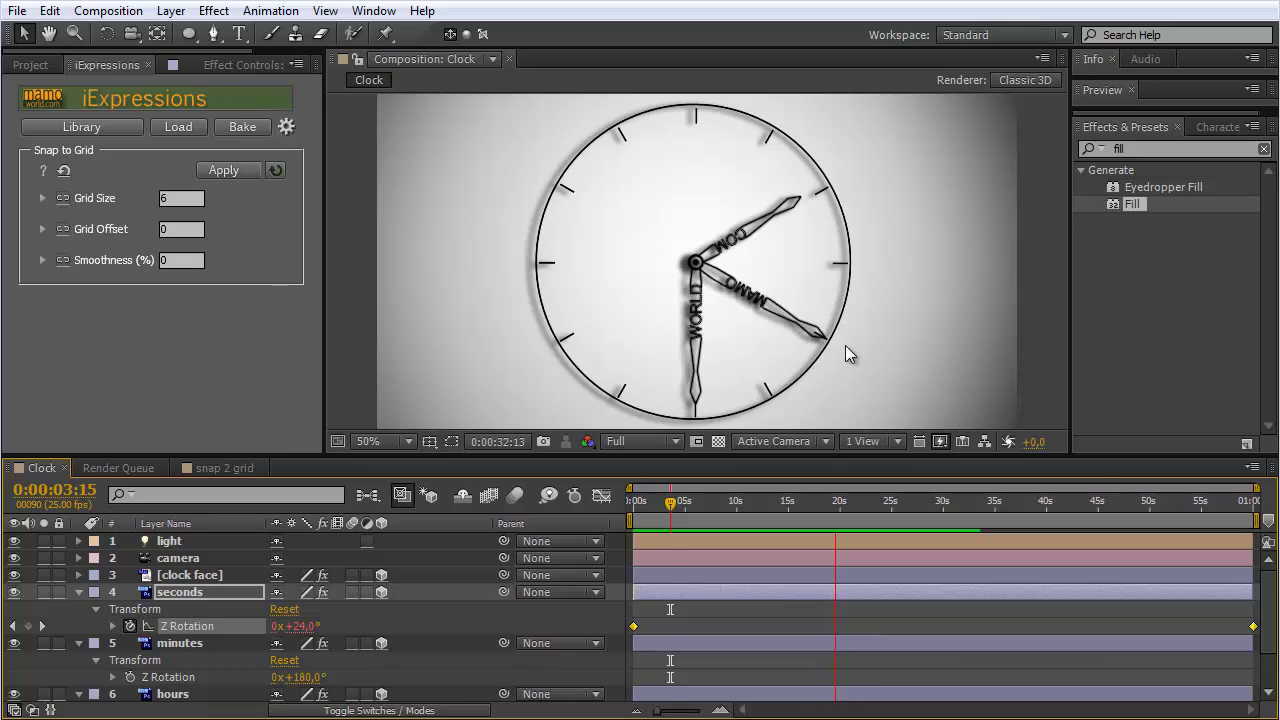
- Set Snap to Grid Smoothness to 30% and reapply it to the seconds rotation
key(space)
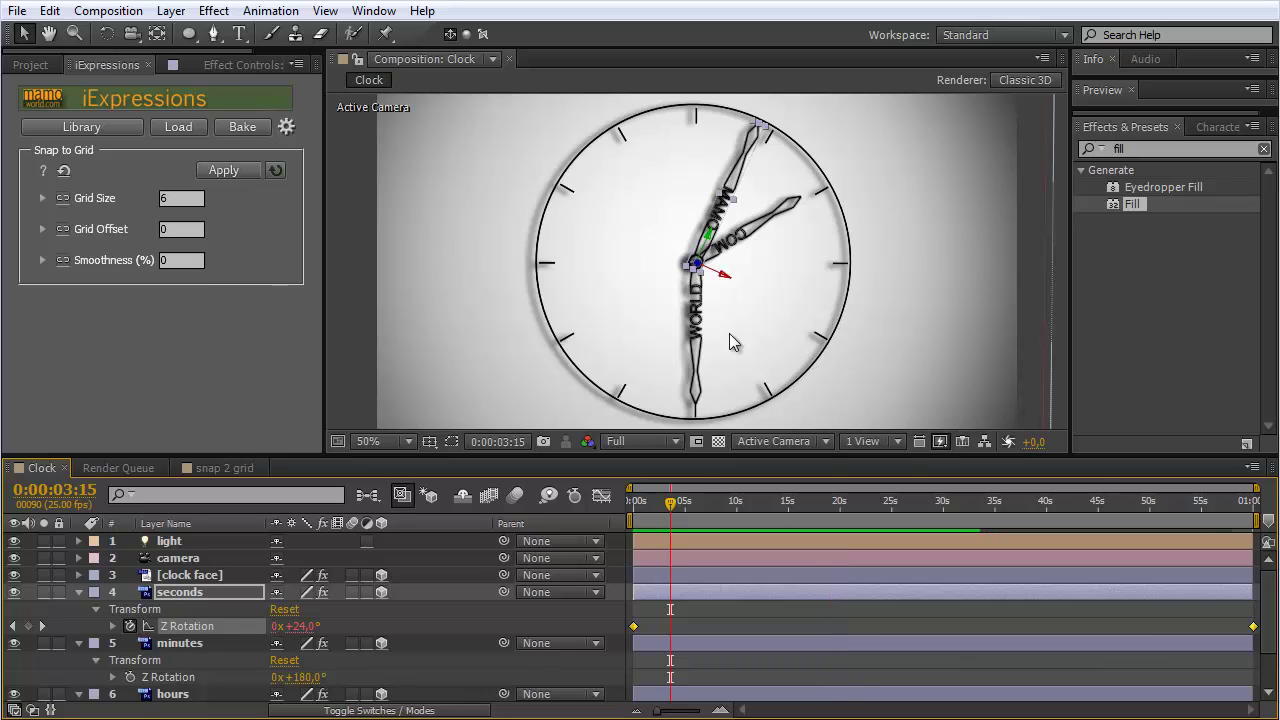
click(162, 260)
mouse_move(149, 256)
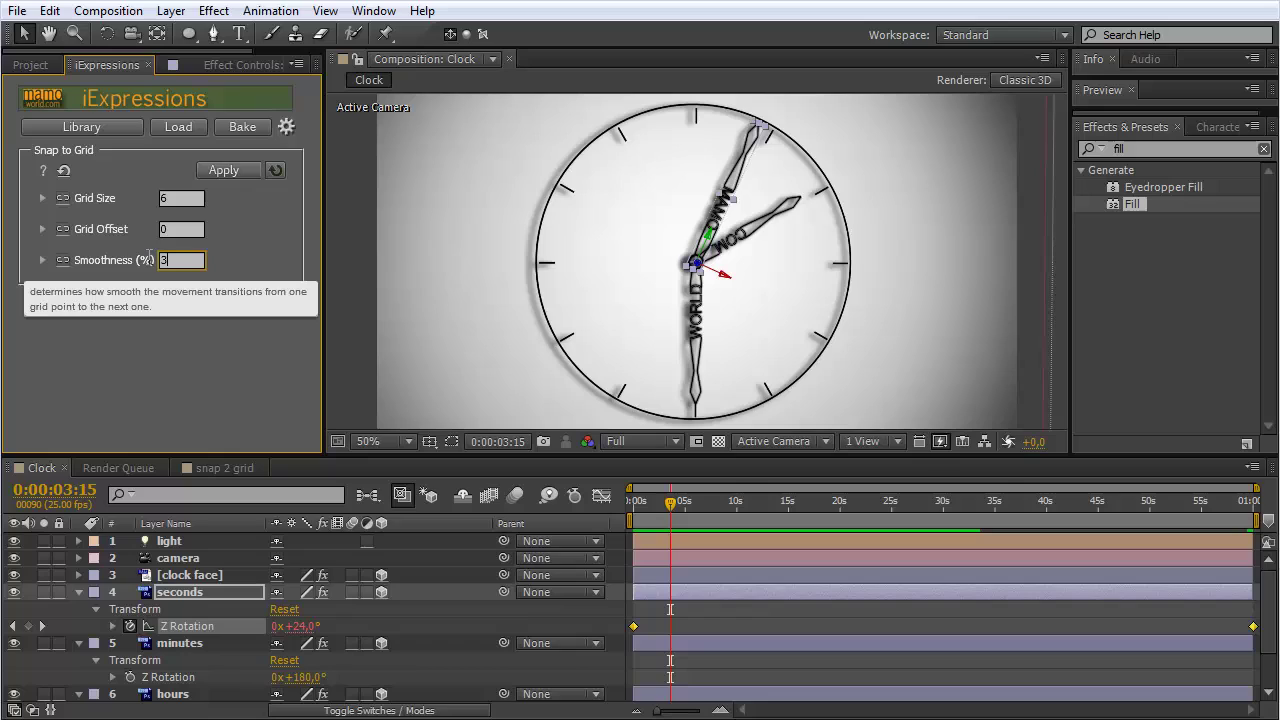
text(0)
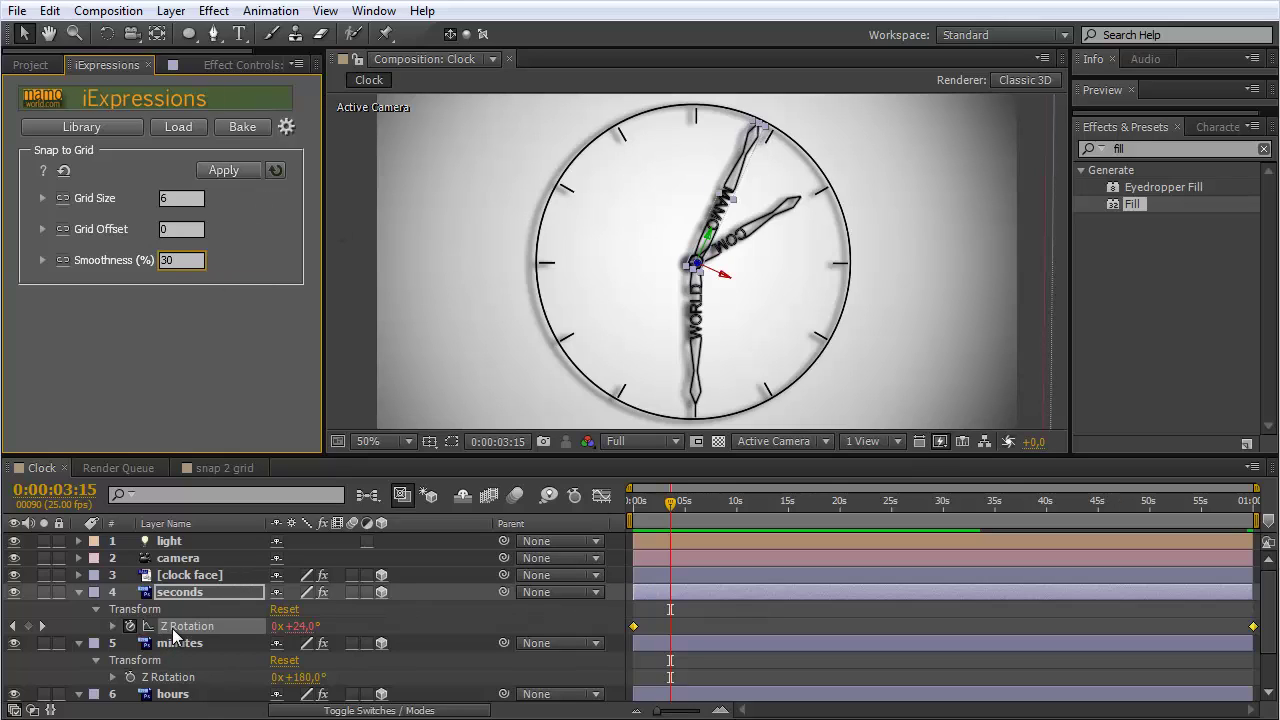
click(232, 171)
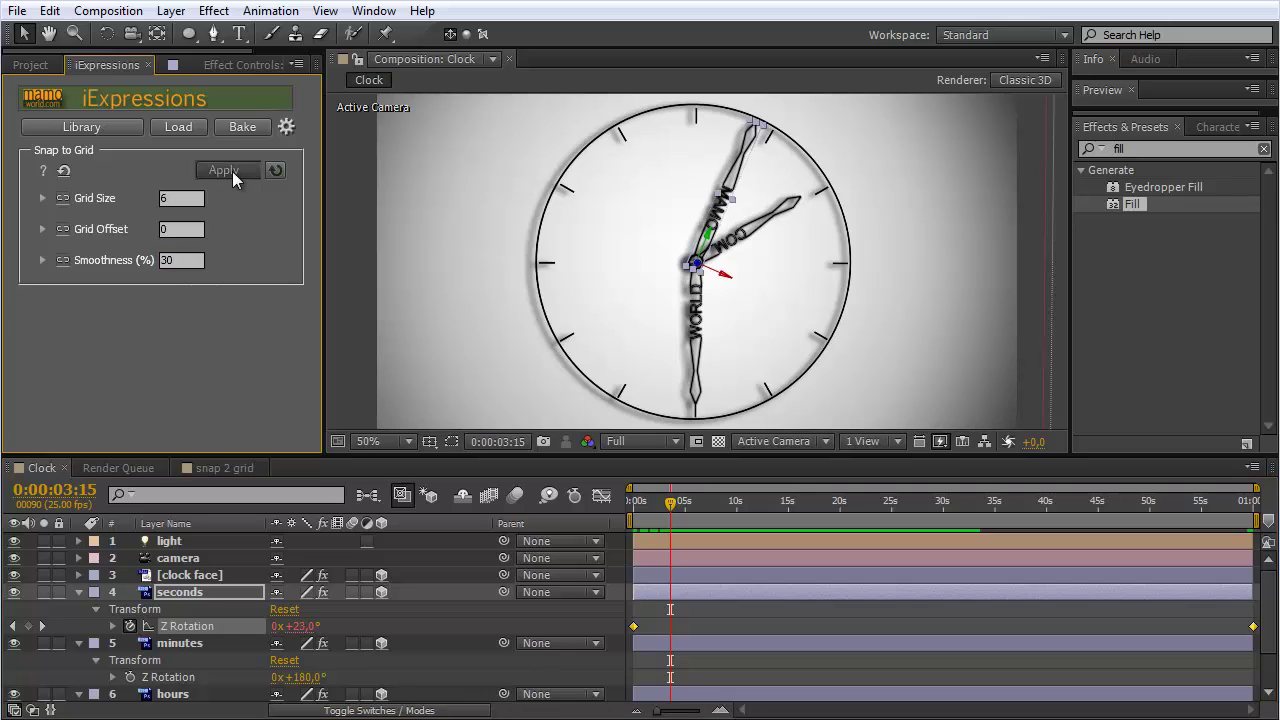
- Preview the eased ticking, then return to the first frame
key(KP_0)
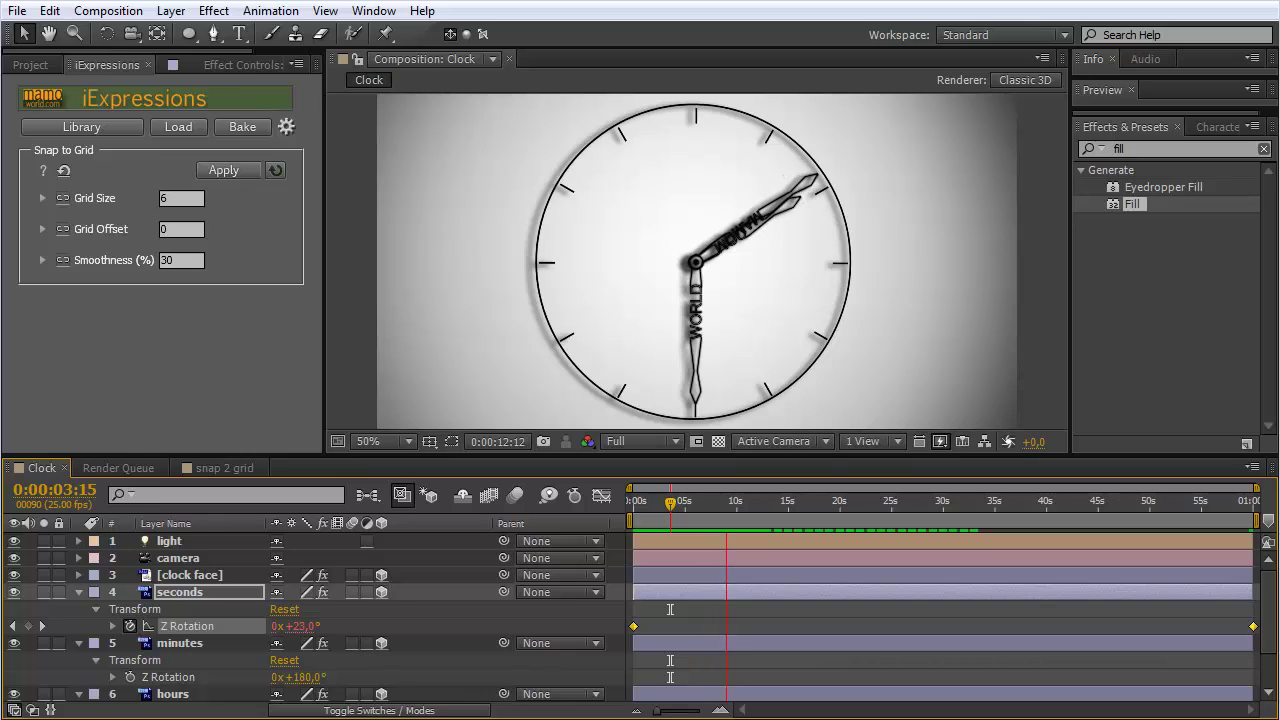
key(space)
key(Home)
key(ctrl+Down)
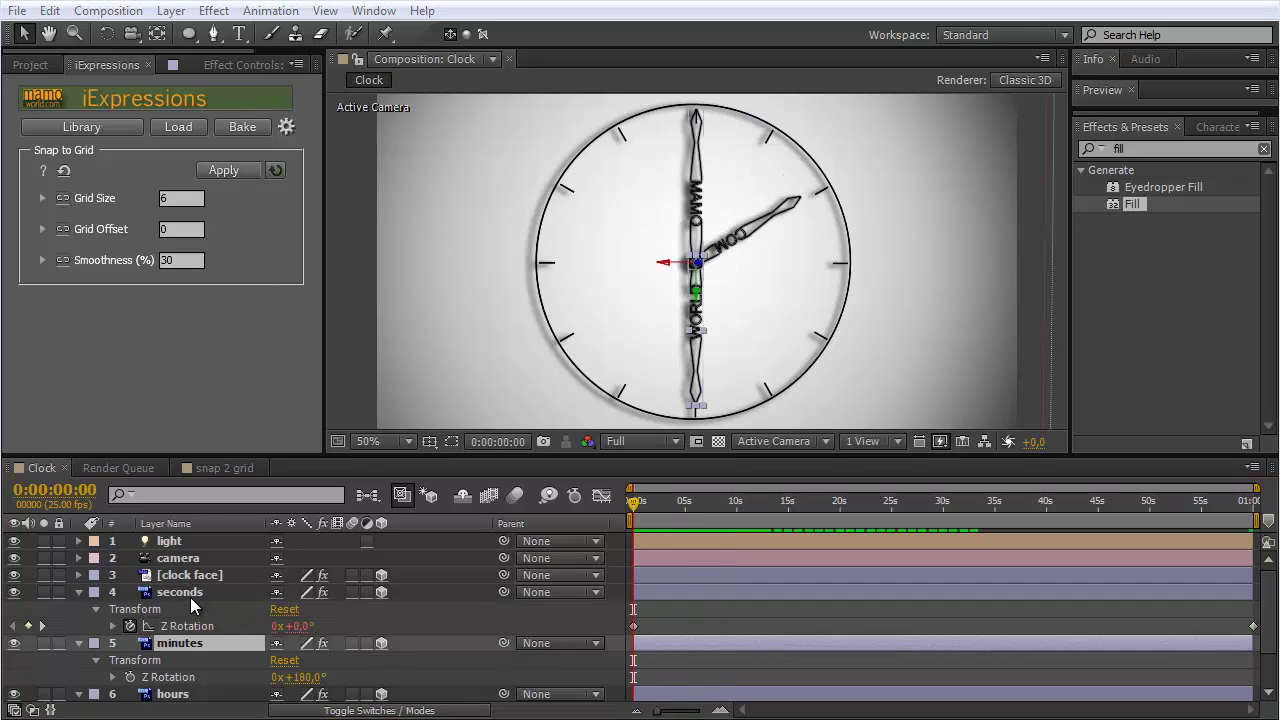
- Select the minutes layer and open the iExpressions Library
click(178, 595)
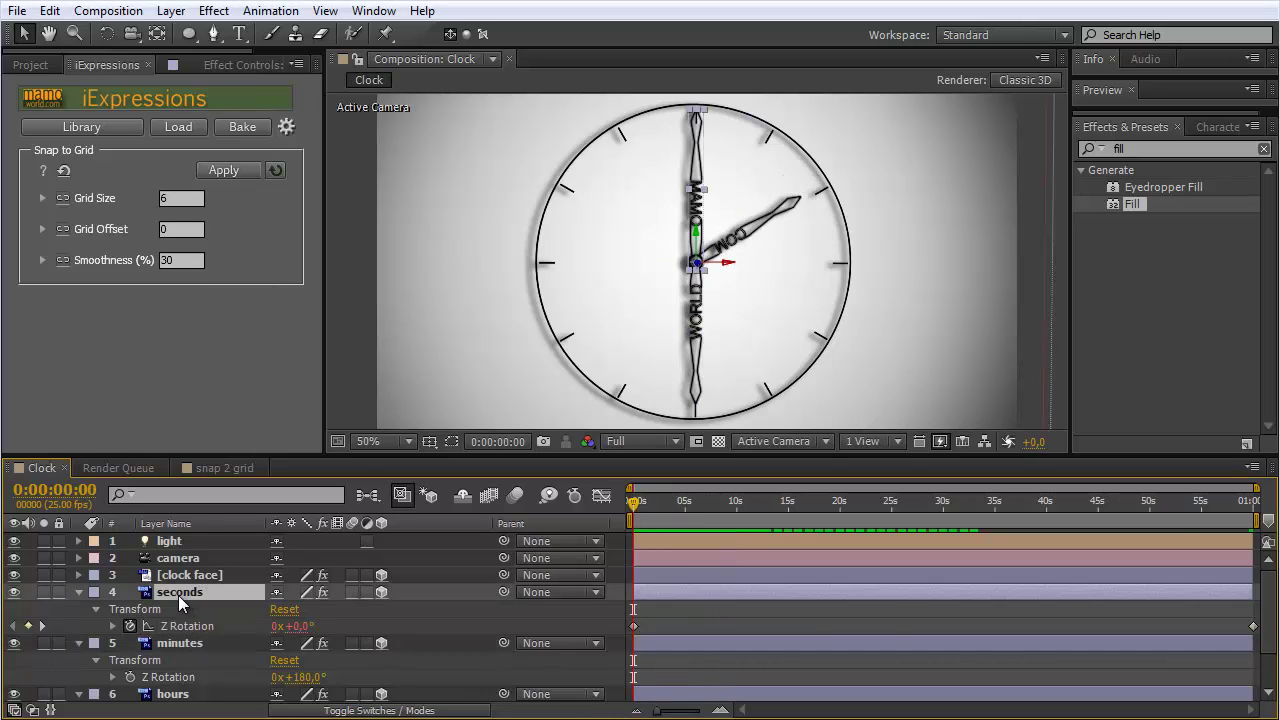
click(190, 645)
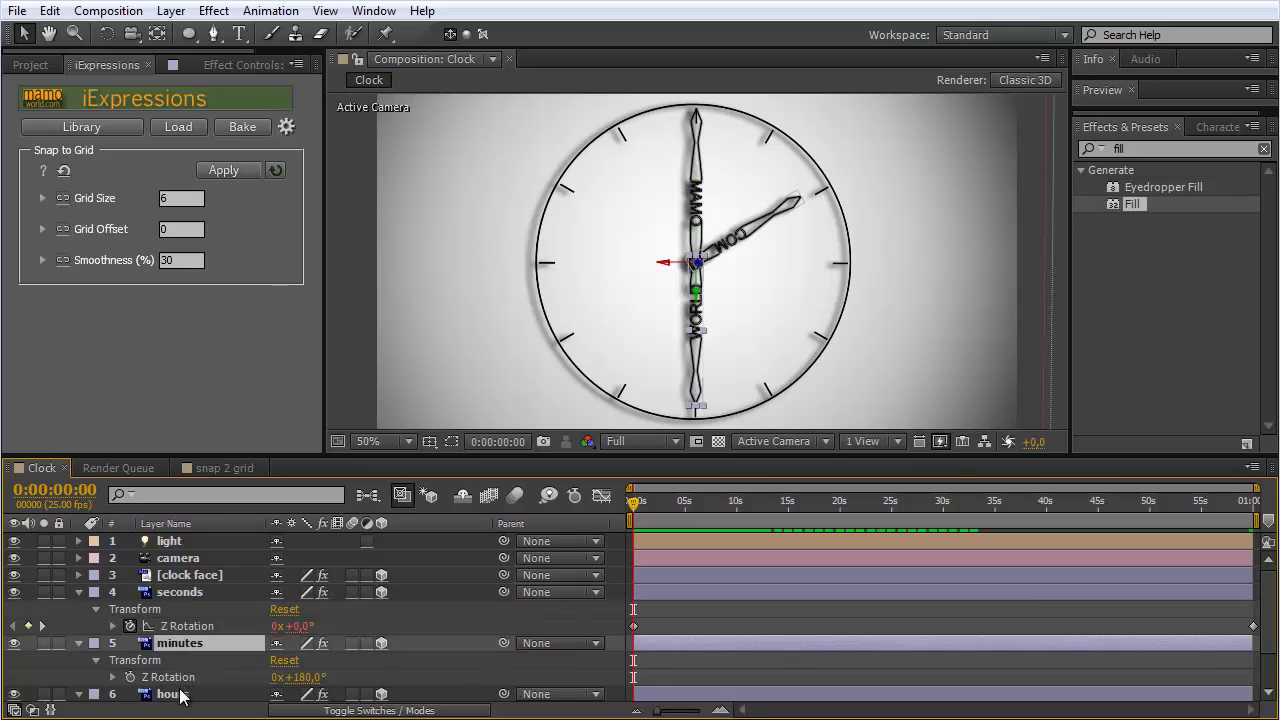
click(184, 695)
click(181, 644)
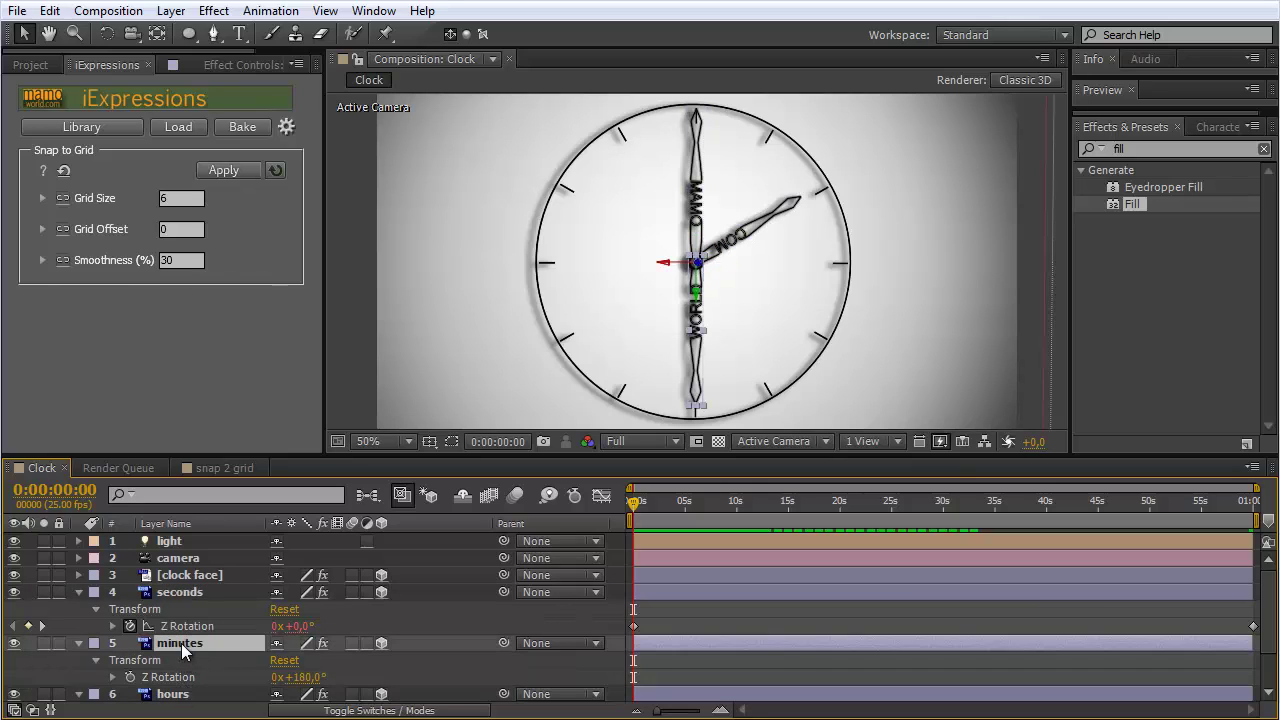
click(182, 592)
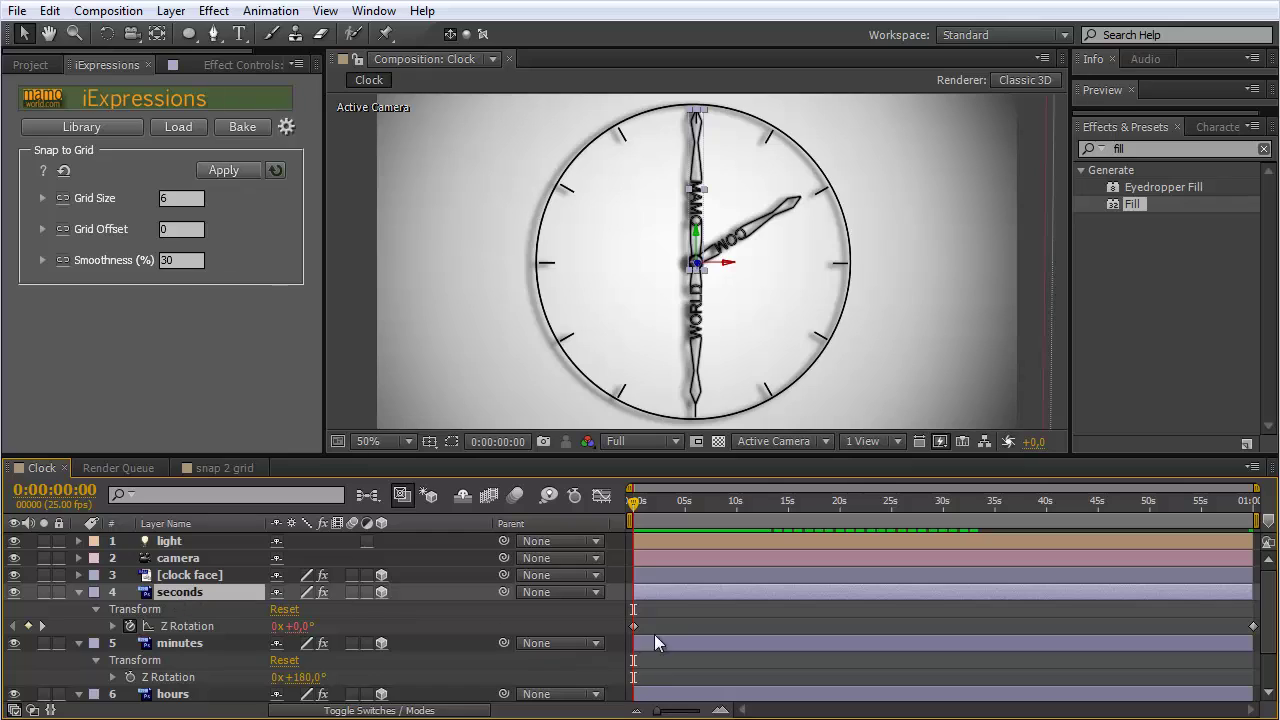
click(192, 644)
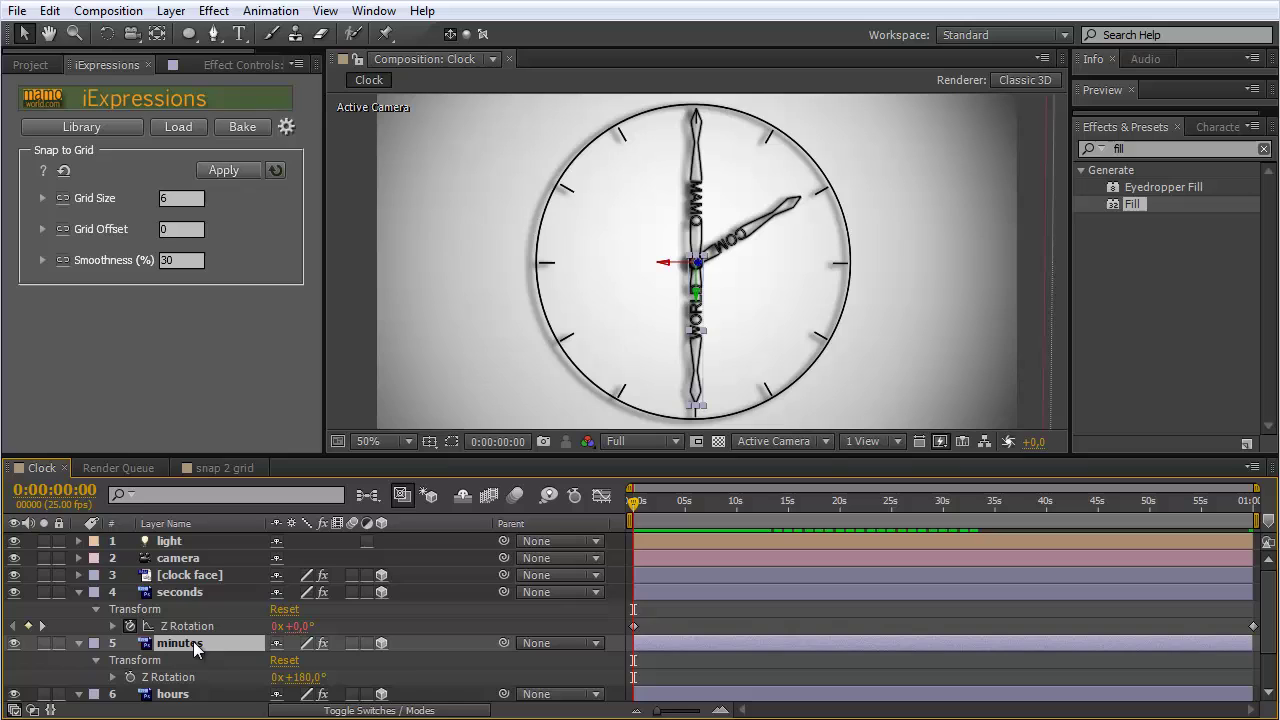
click(81, 129)
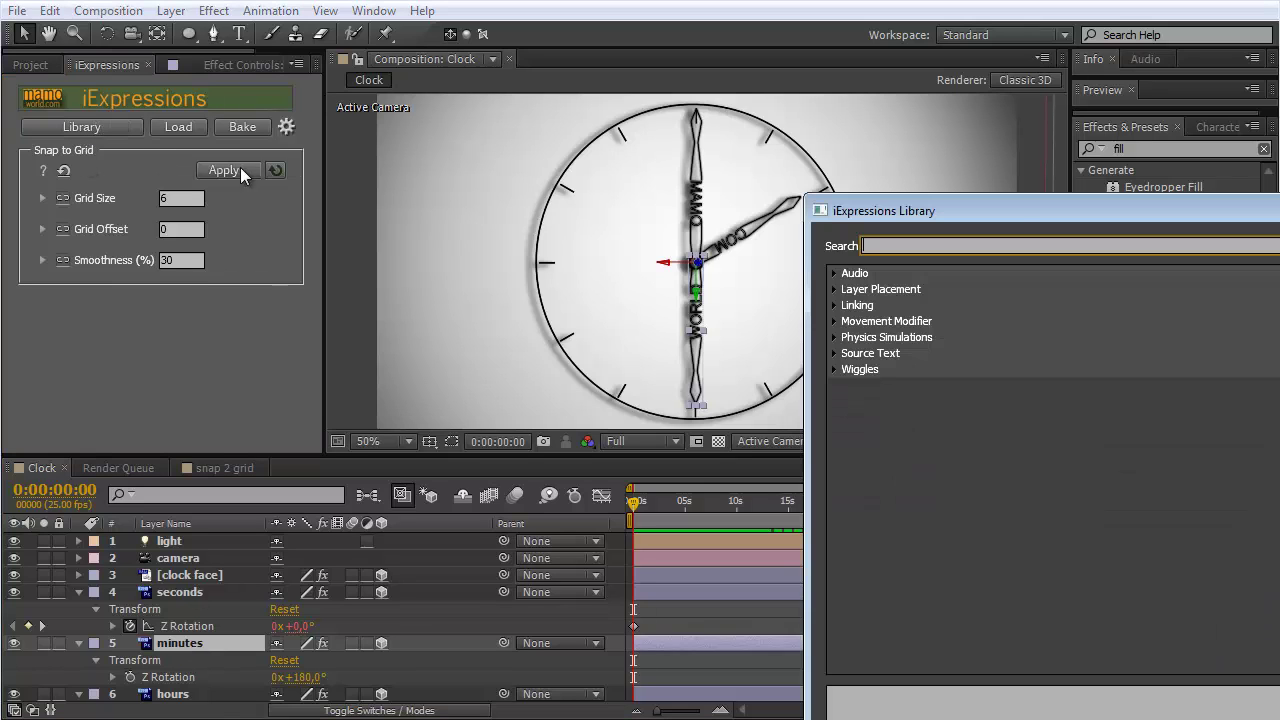
- Load Physics Simulations > Real Time > Cog Wheels from the iExpressions Library
drag(1012, 225, 550, 120)
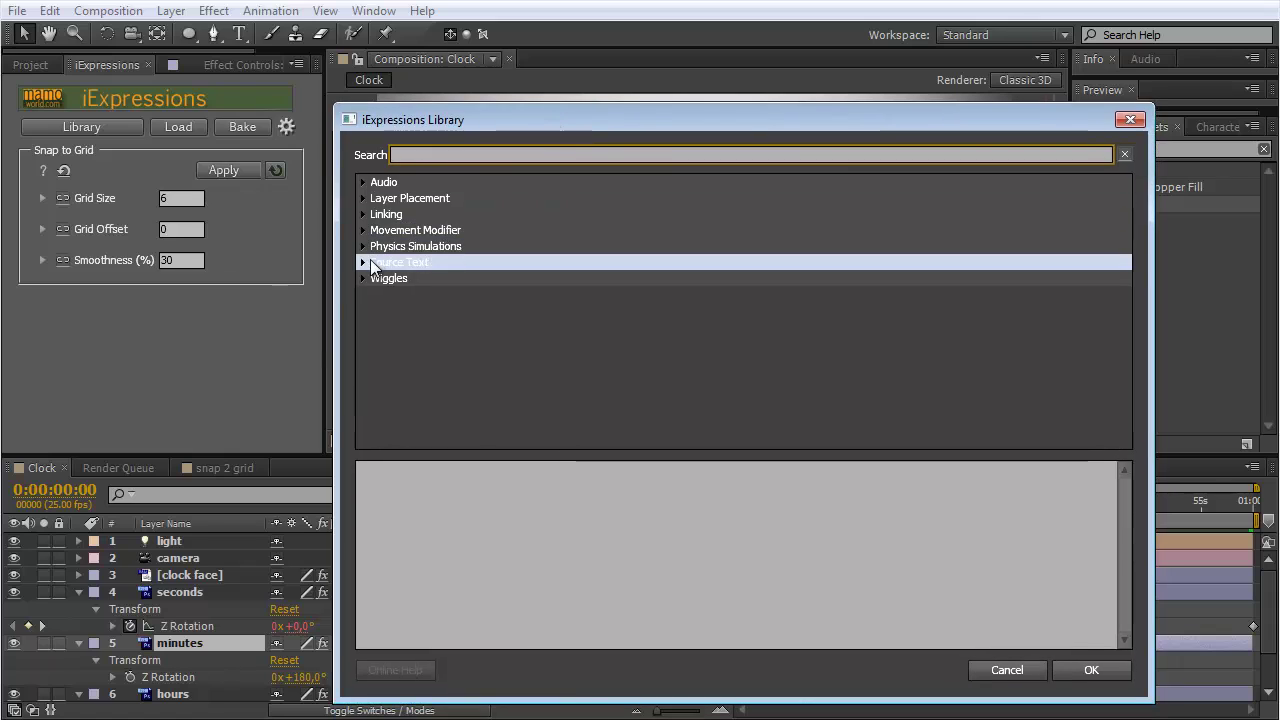
click(364, 247)
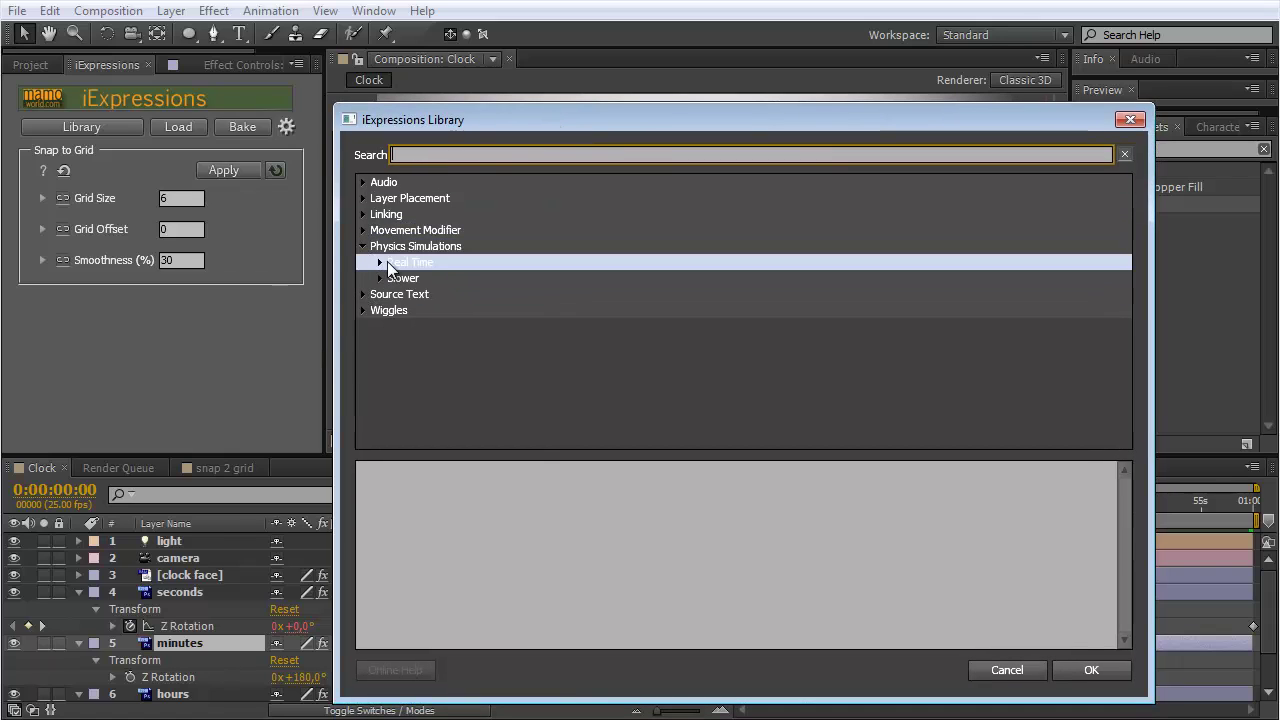
click(380, 262)
click(436, 280)
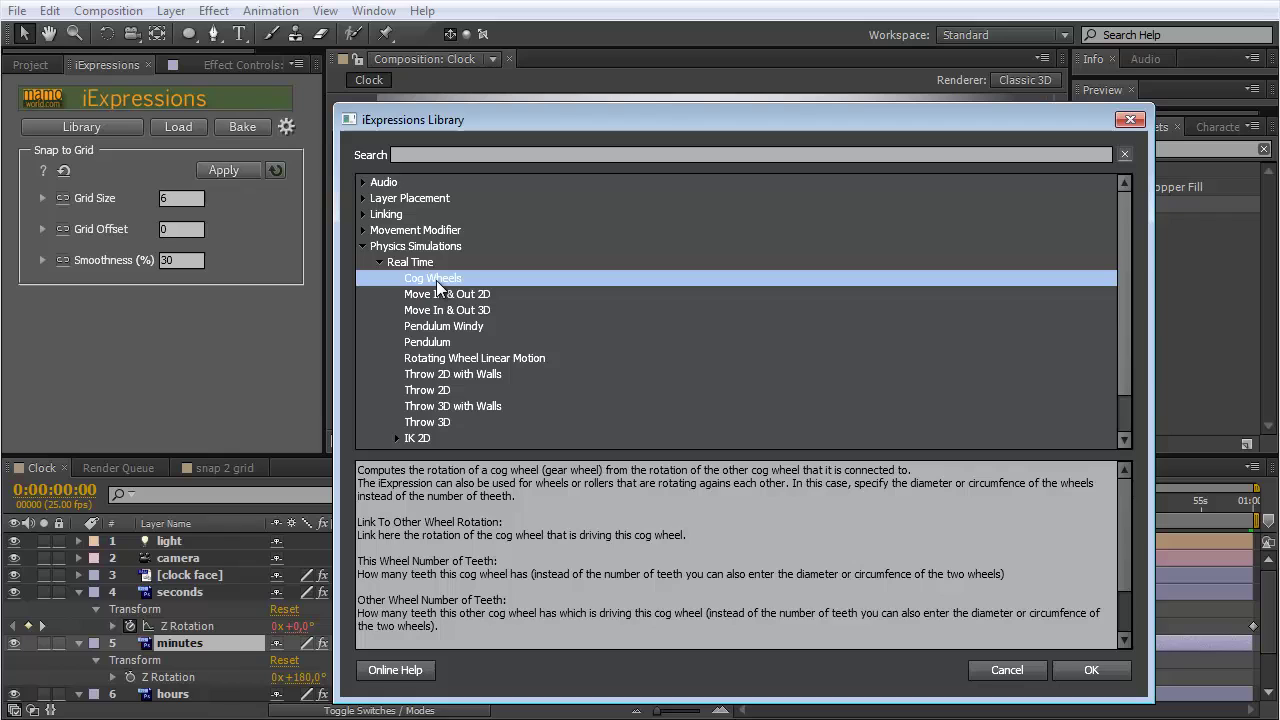
click(1102, 672)
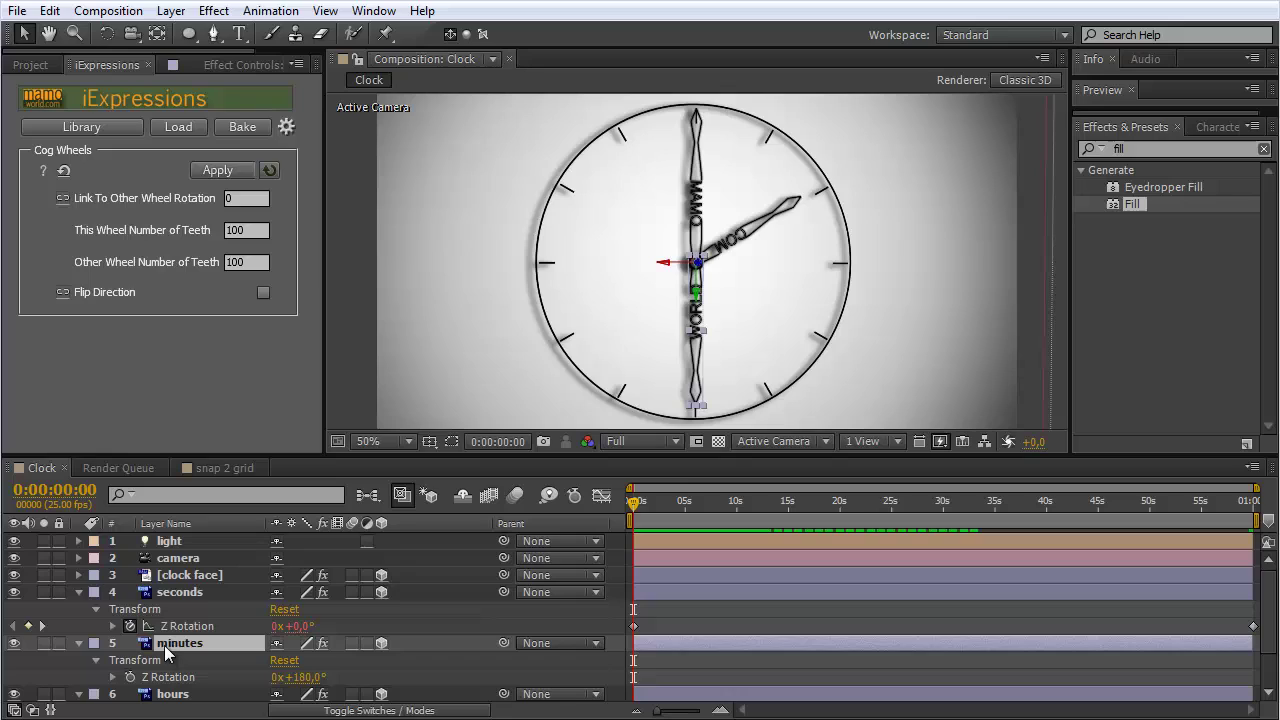
- Link the Cog Wheels rotation to the seconds hand's Z Rotation and widen the panel
click(186, 626)
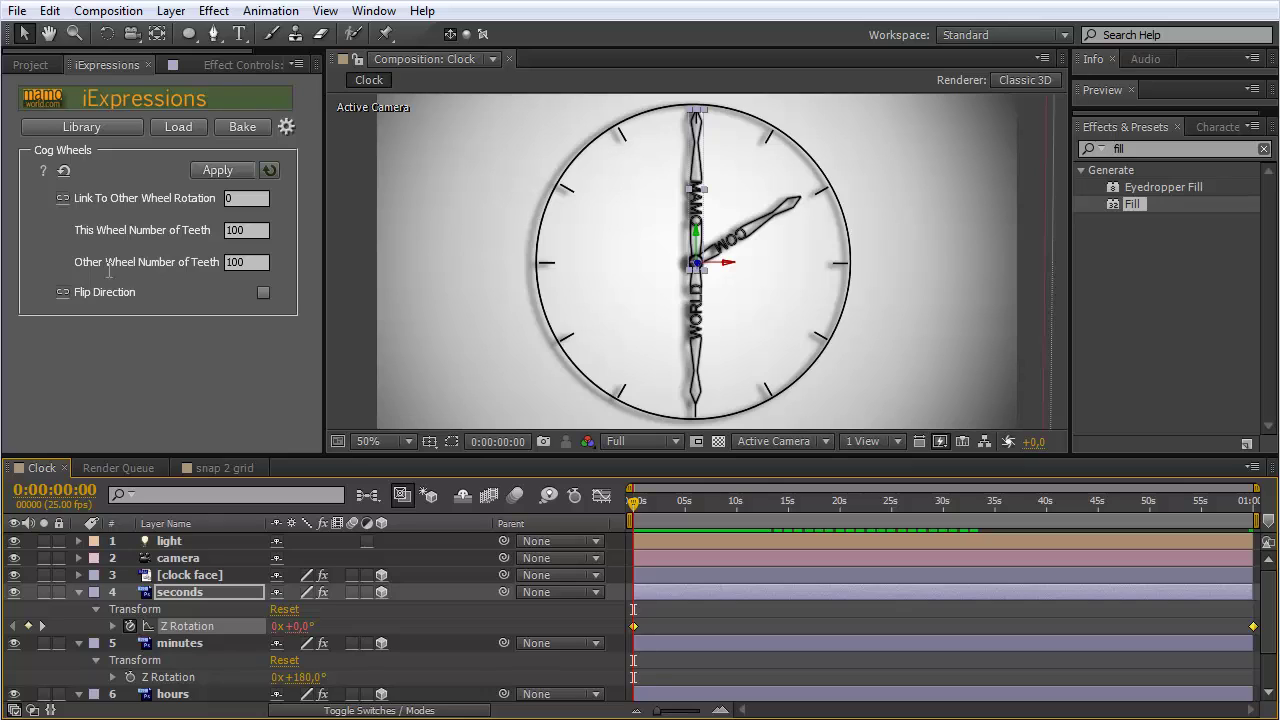
click(62, 199)
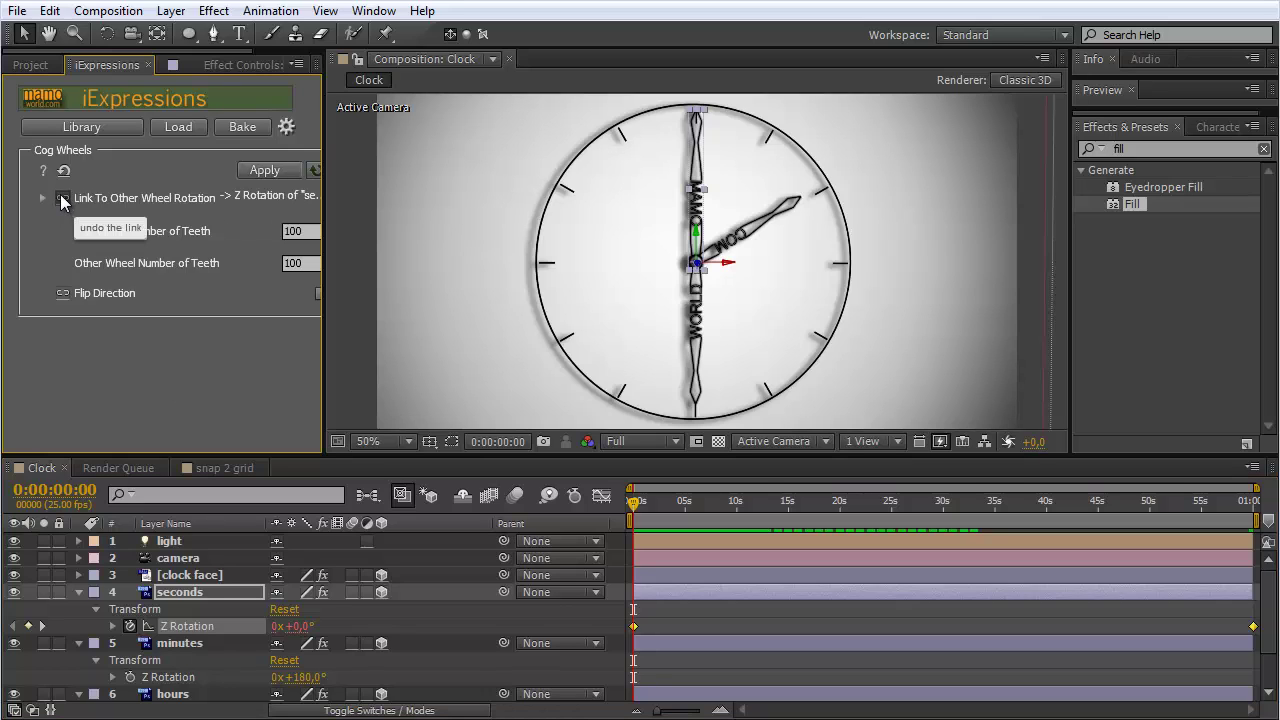
drag(323, 213, 373, 213)
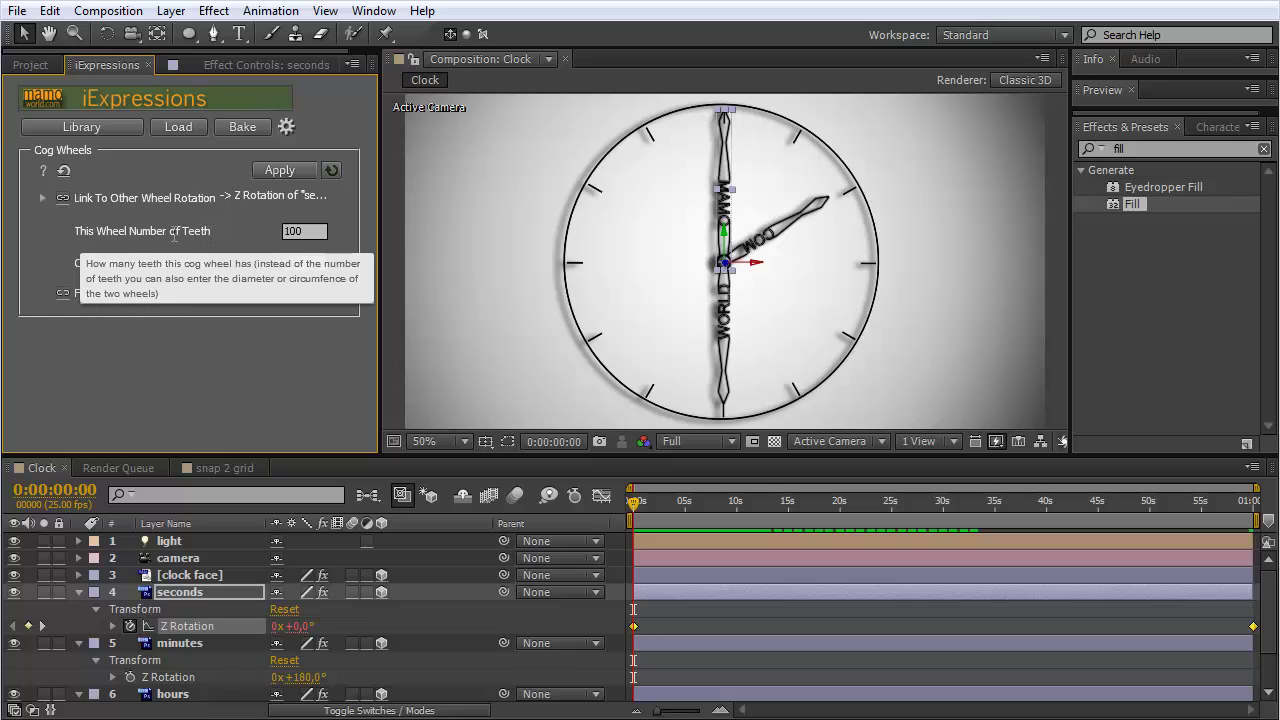
drag(133, 232, 183, 232)
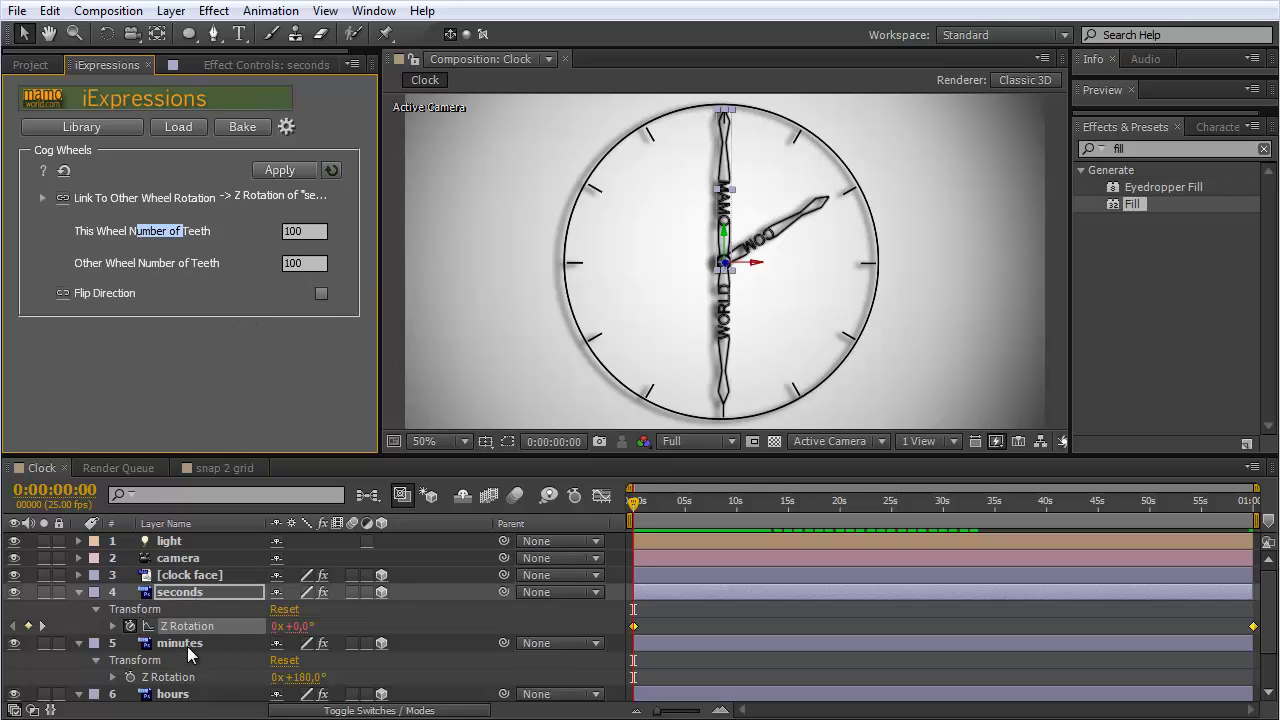
- Set This Wheel teeth to 60, Other Wheel to 1, and enable Flip Direction
click(286, 228)
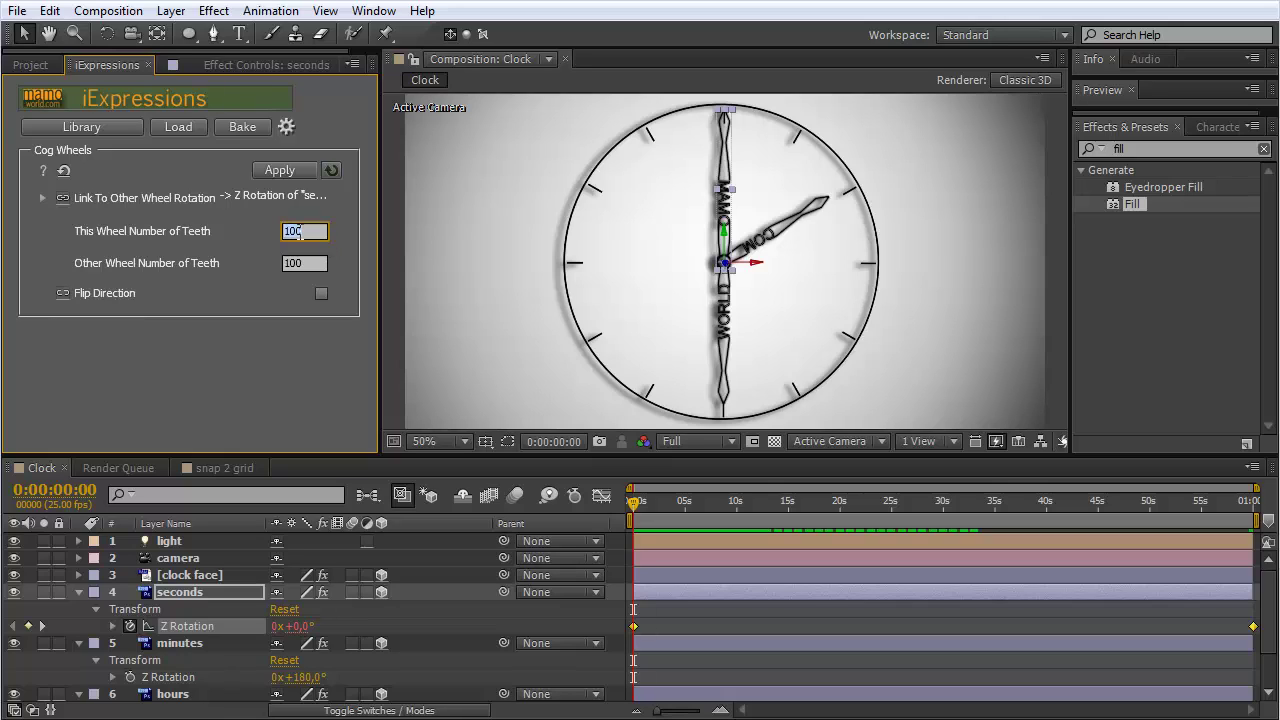
text(60)
key(Tab)
text(1)
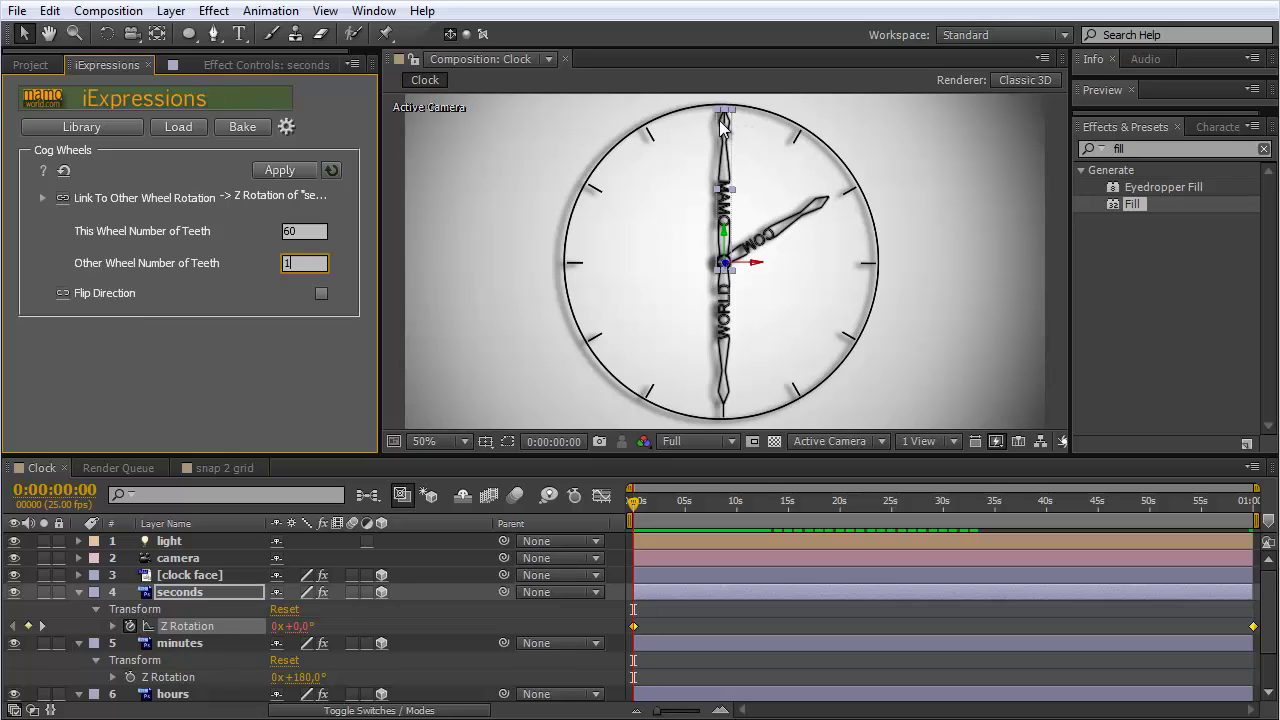
click(321, 294)
- Confirm 60 teeth and apply Cog Wheels to the minutes hand's Z Rotation
click(166, 678)
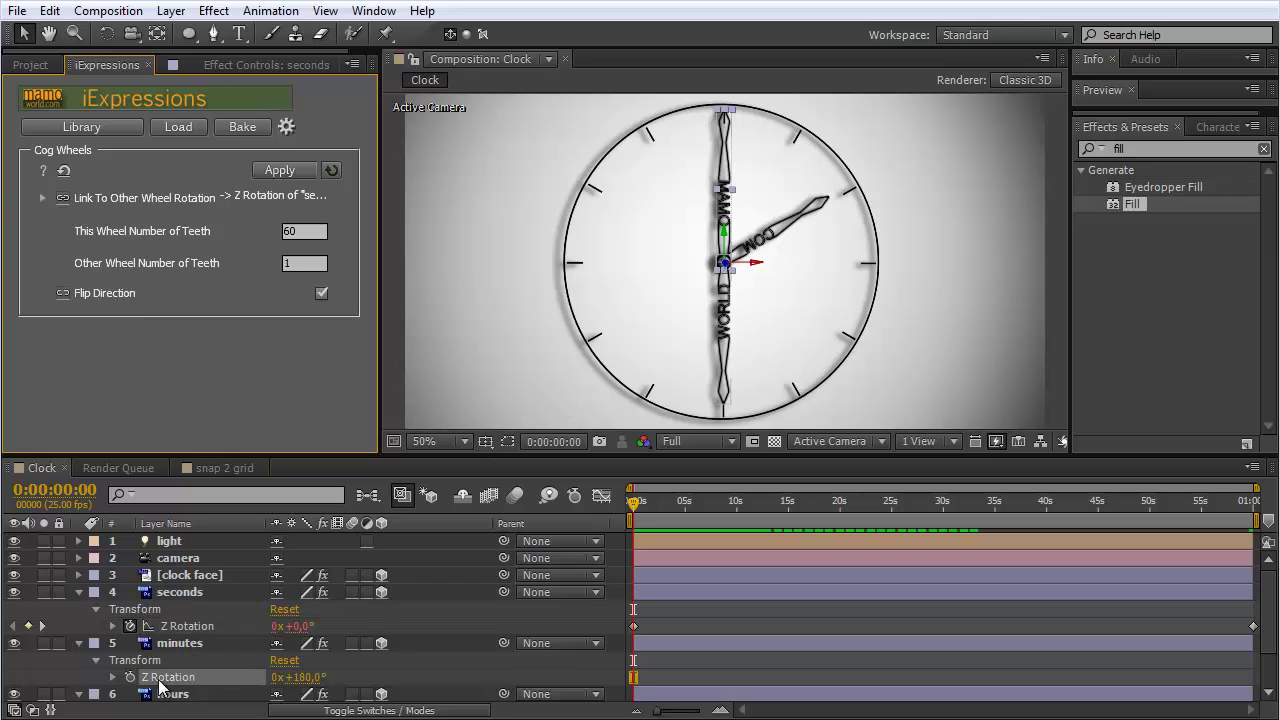
click(297, 230)
text(60)
key(Return)
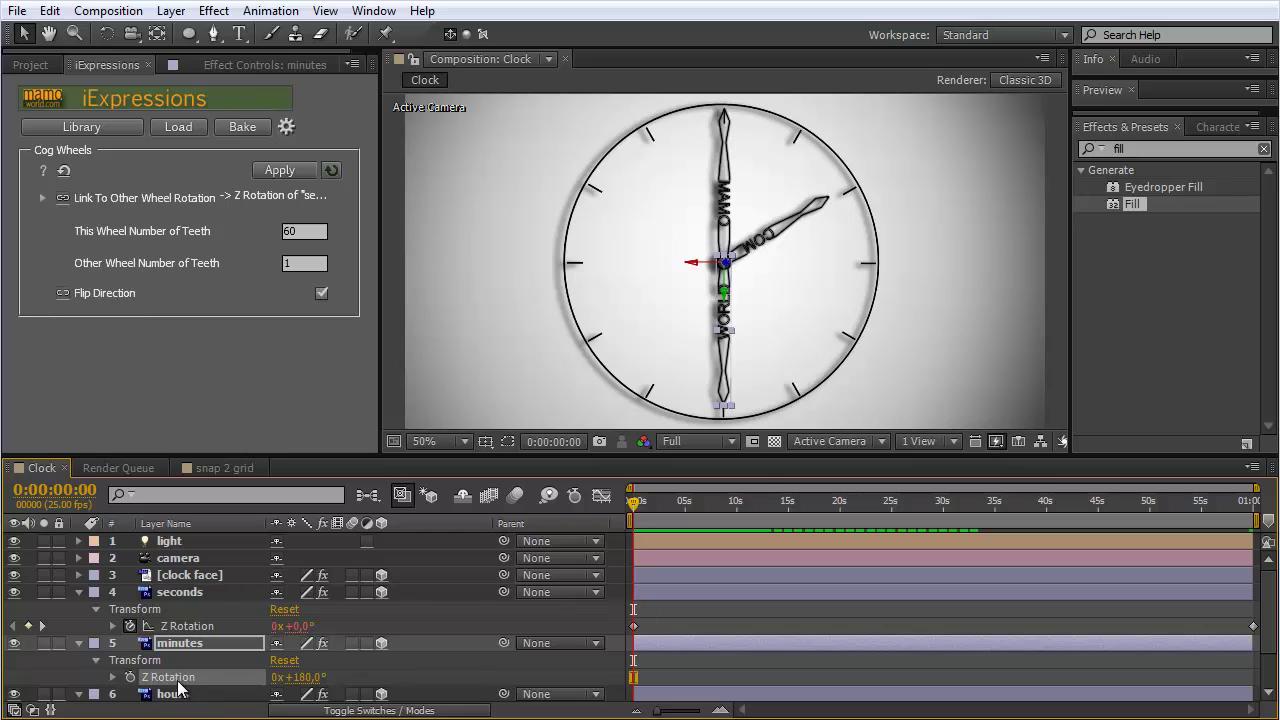
click(287, 170)
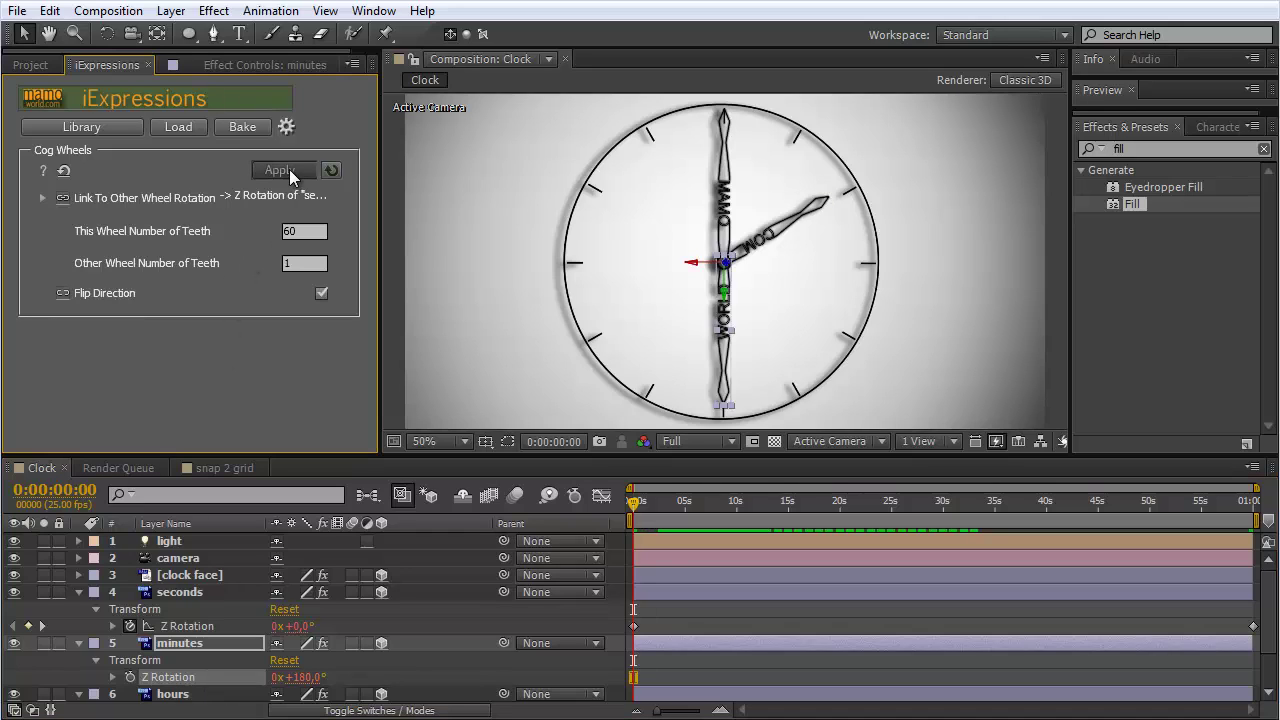
click(203, 657)
- Relink the other wheel to the minutes layer's Z Rotation instead of the seconds
scroll(206, 657, down, 1)
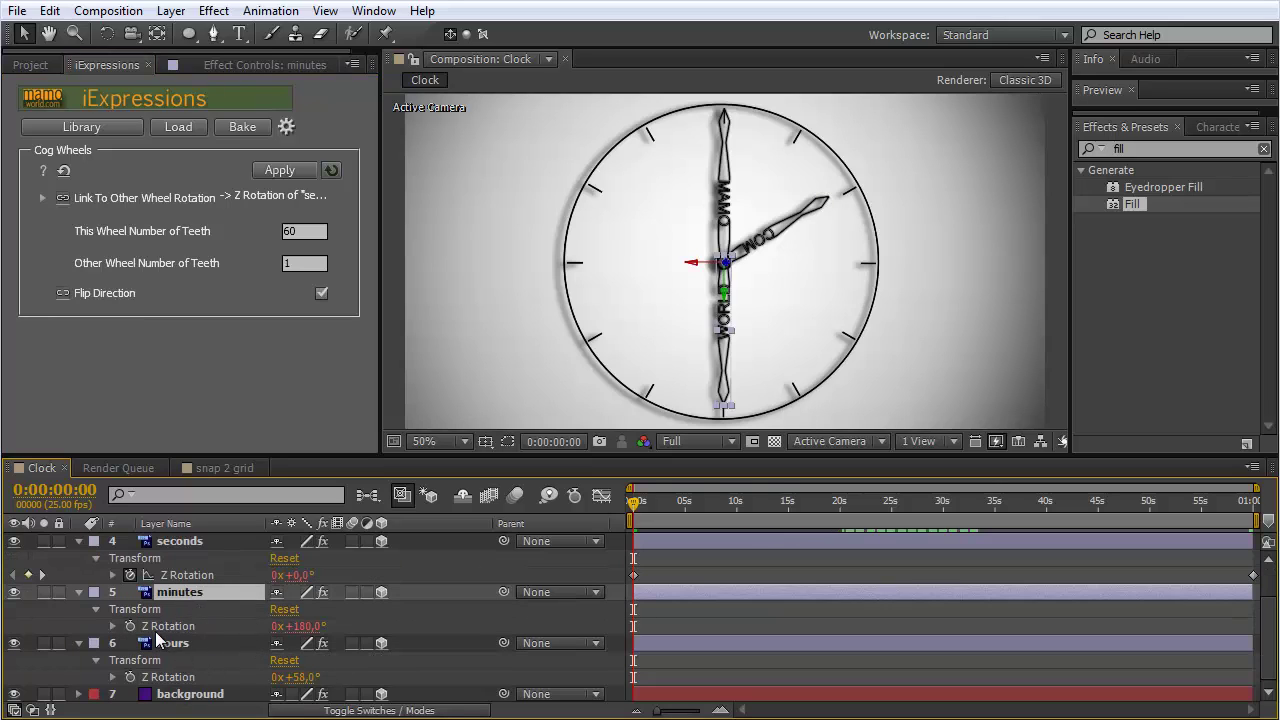
click(166, 625)
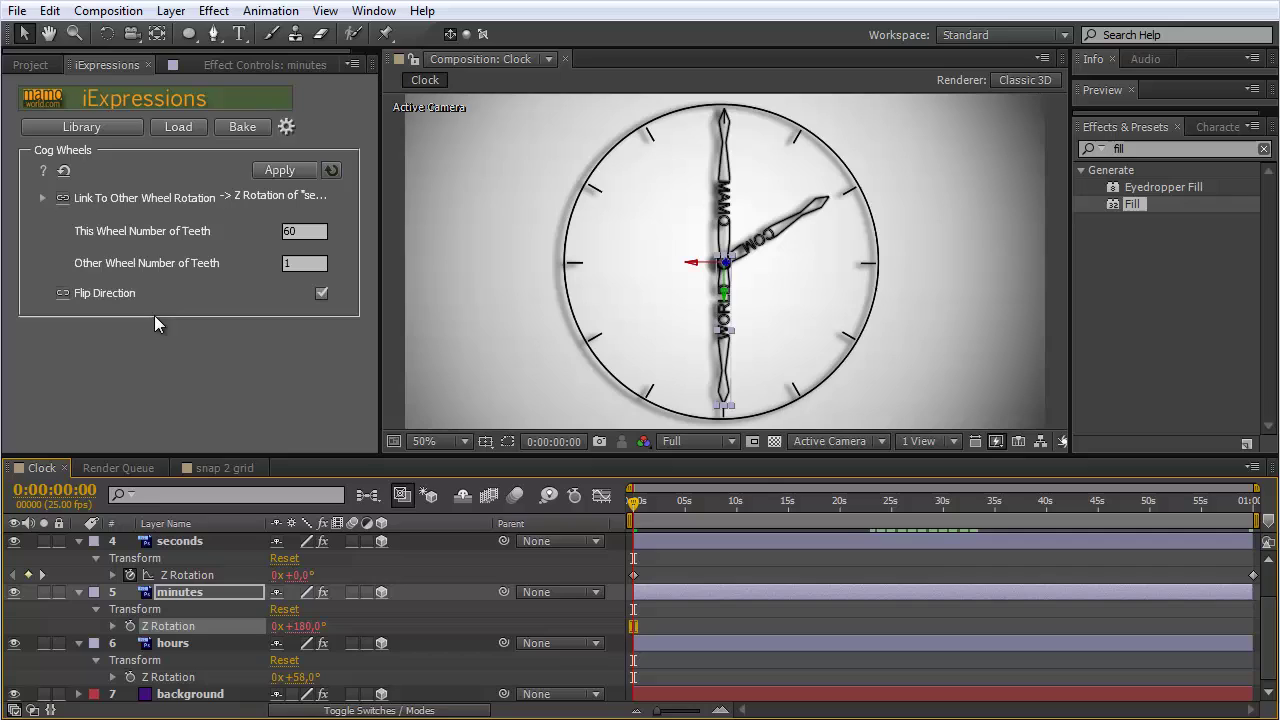
click(62, 198)
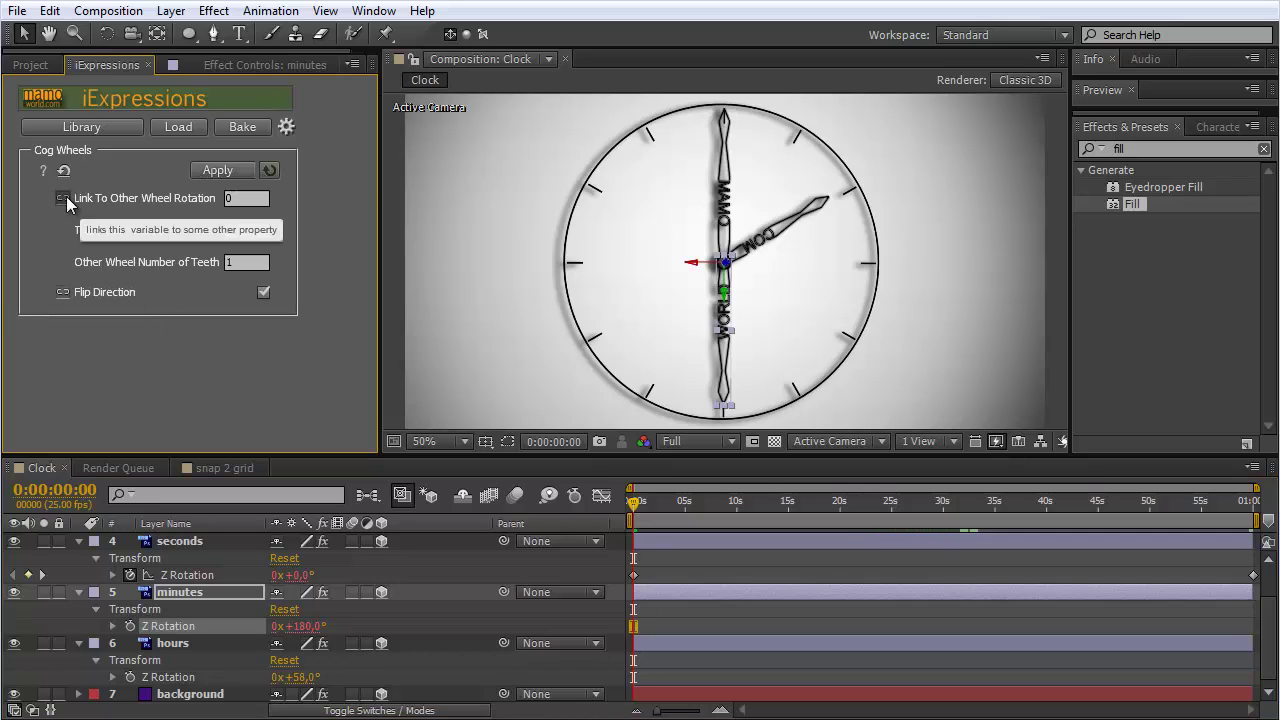
click(66, 196)
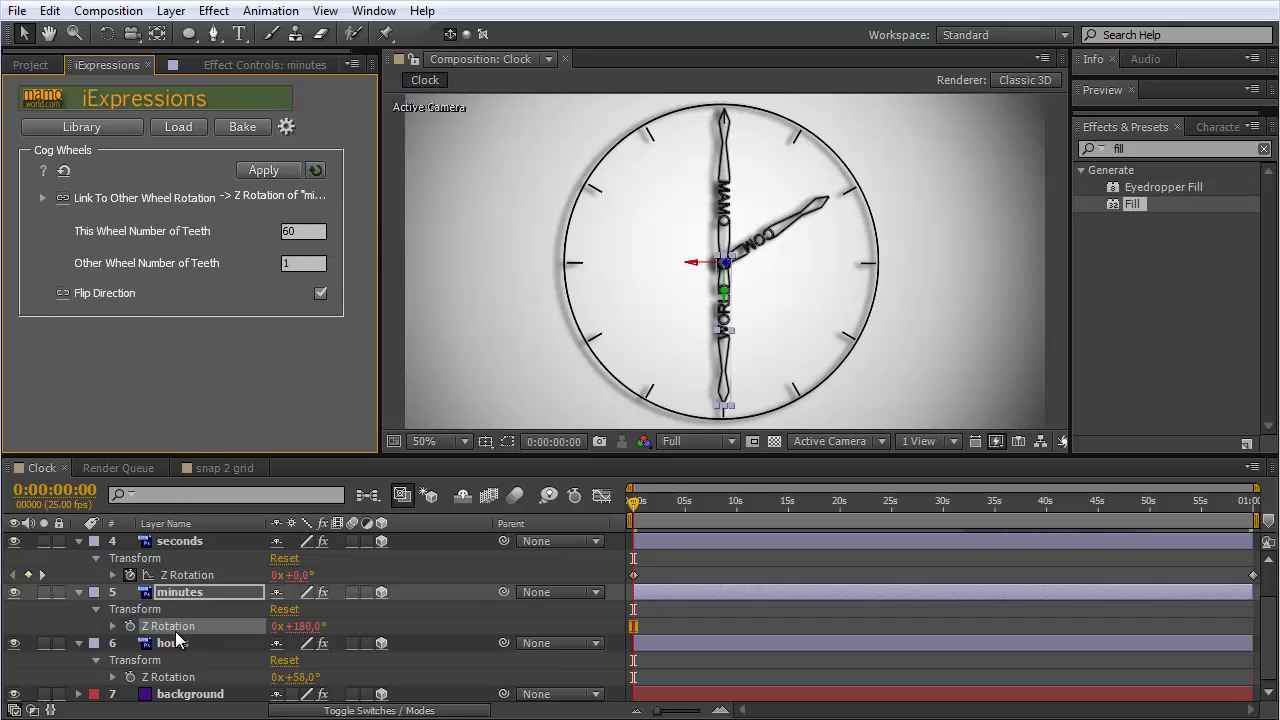
- Apply Cog Wheels with 60 and 5 teeth to the hours hand's Z Rotation
click(172, 679)
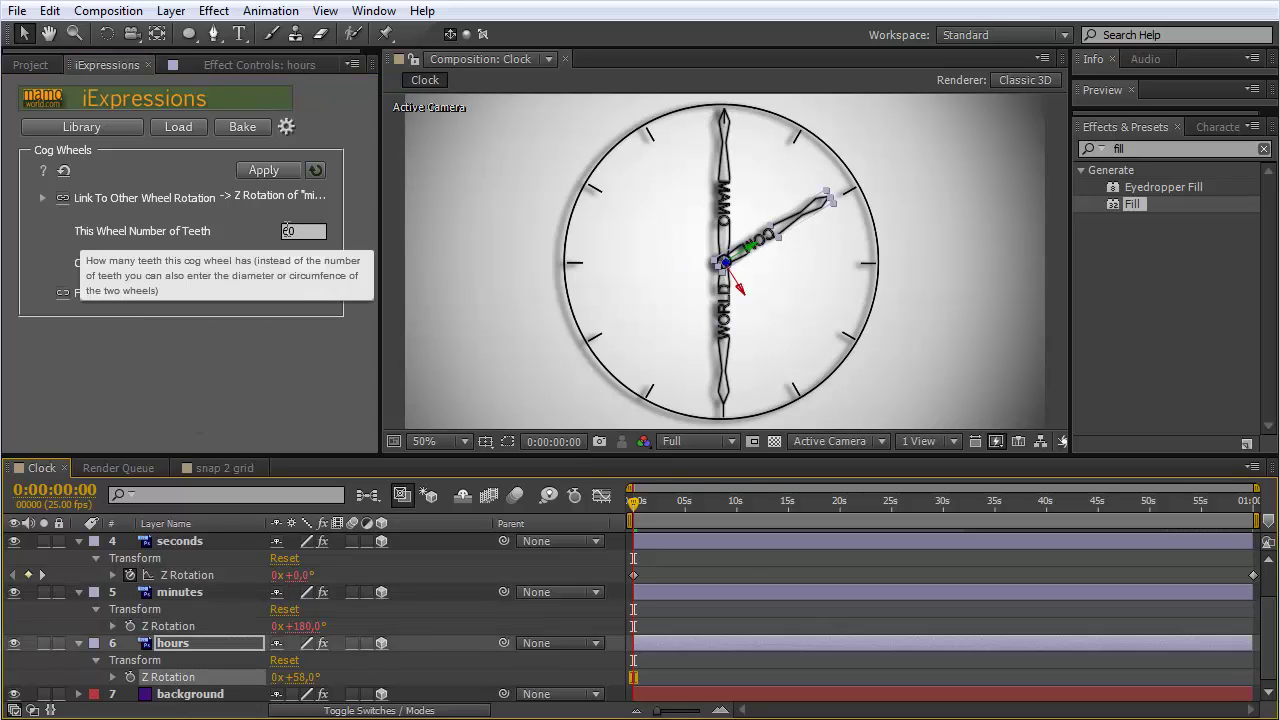
click(285, 263)
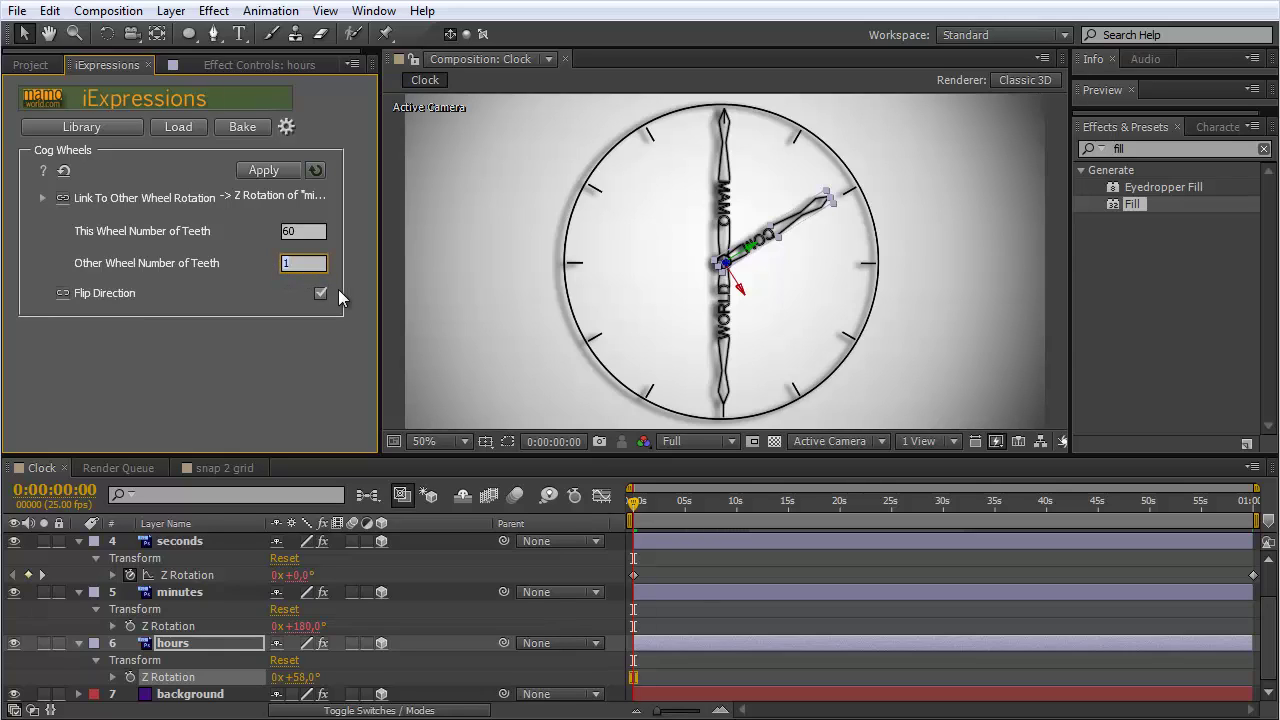
text(5)
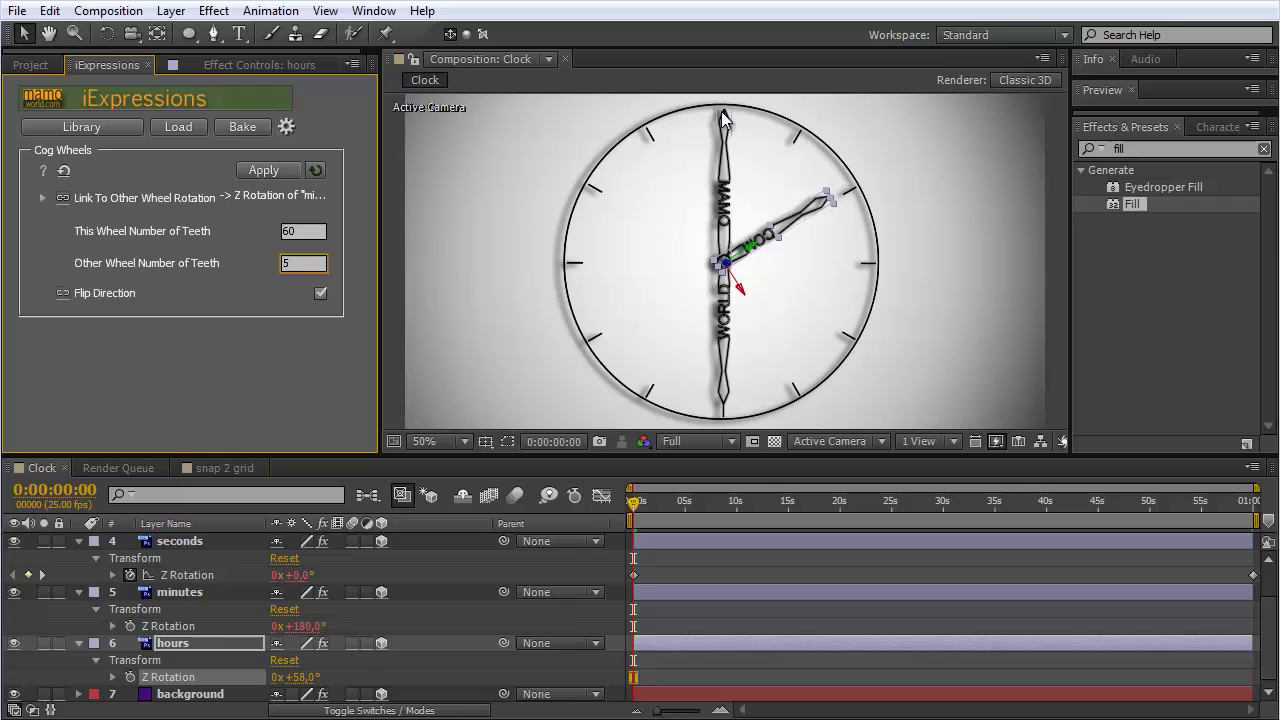
mouse_move(288, 264)
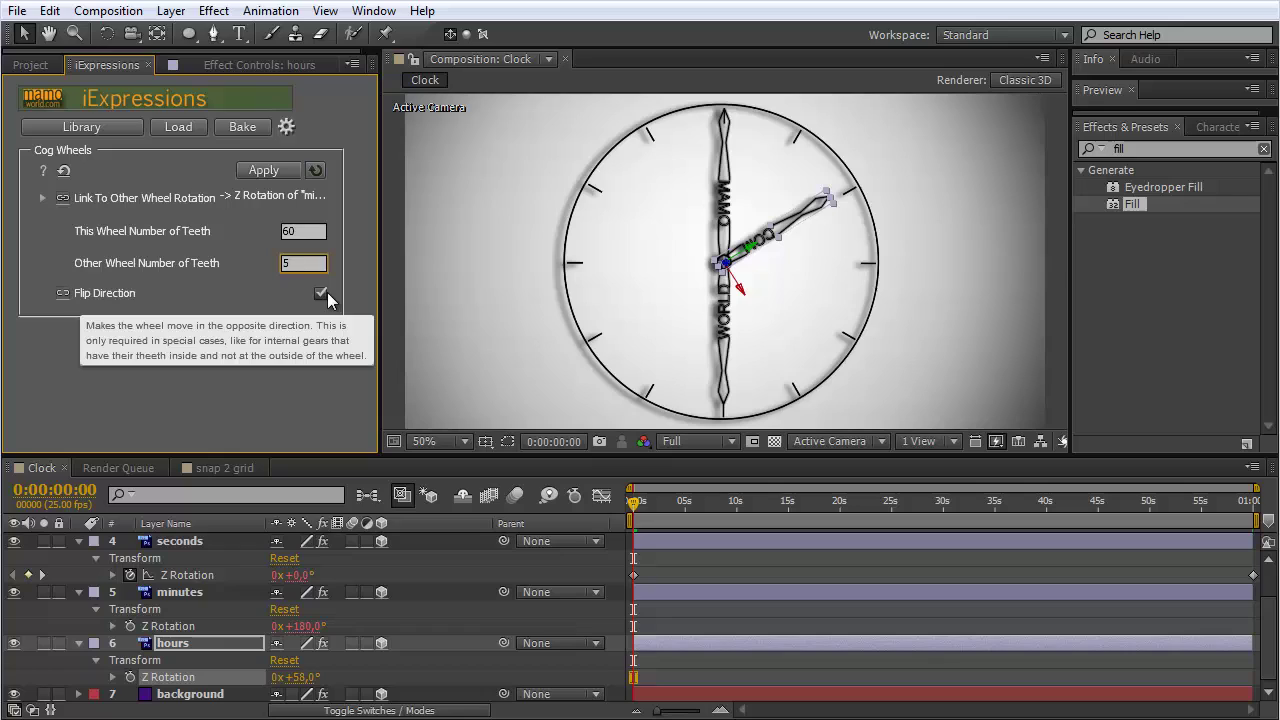
click(175, 678)
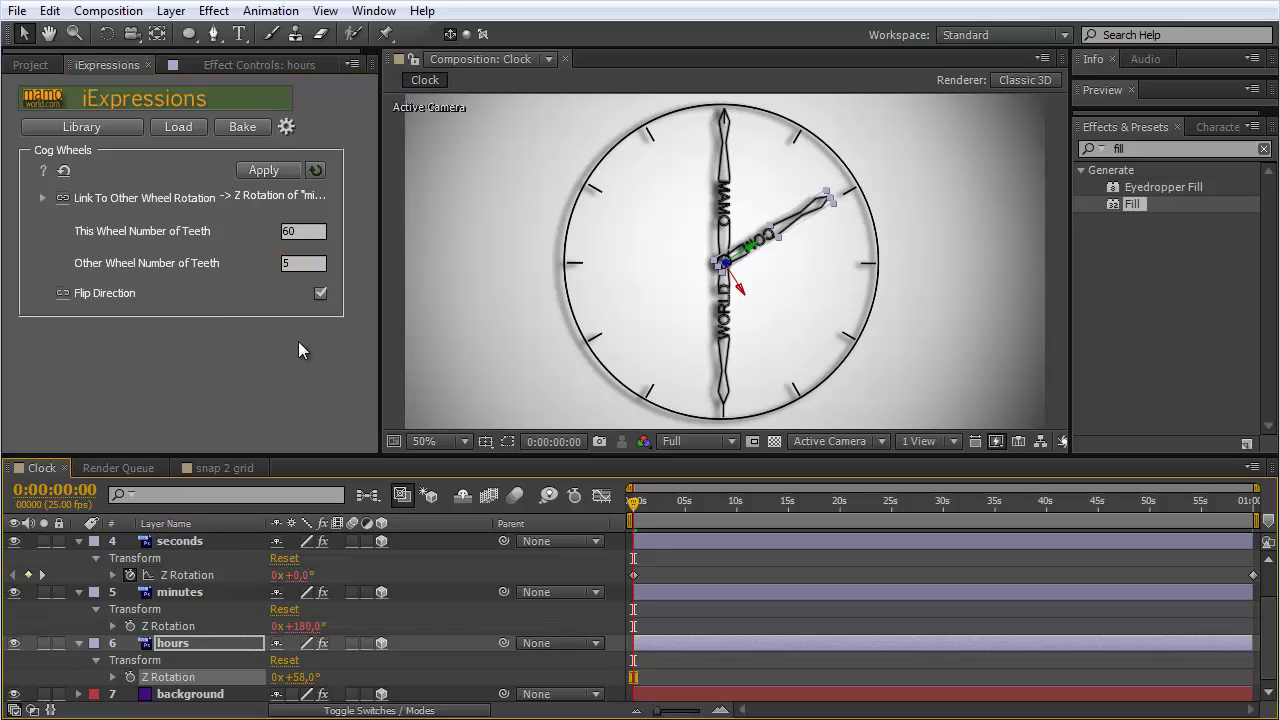
click(268, 170)
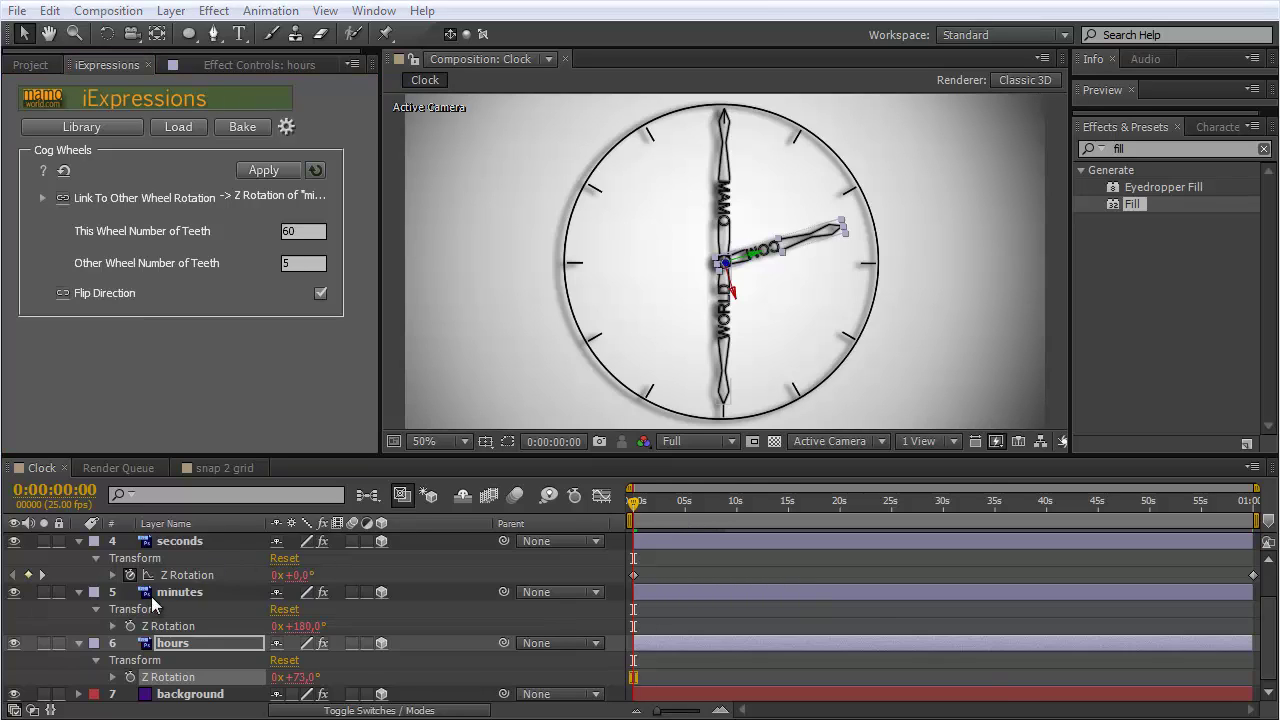
- Scrub the seconds hand's rotation to test the linked hands, then set its revolutions to 60
click(189, 542)
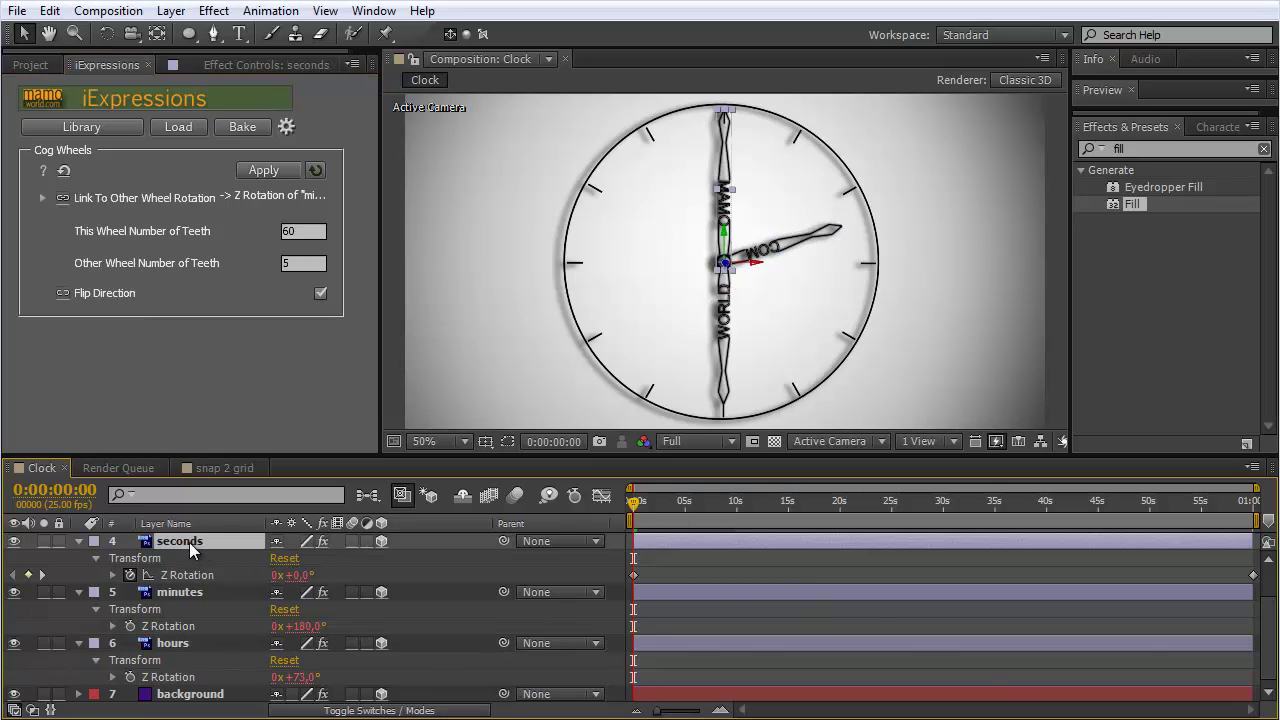
mouse_move(298, 580)
mouse_down()
mouse_move(275, 585)
mouse_move(320, 576)
mouse_up()
click(284, 577)
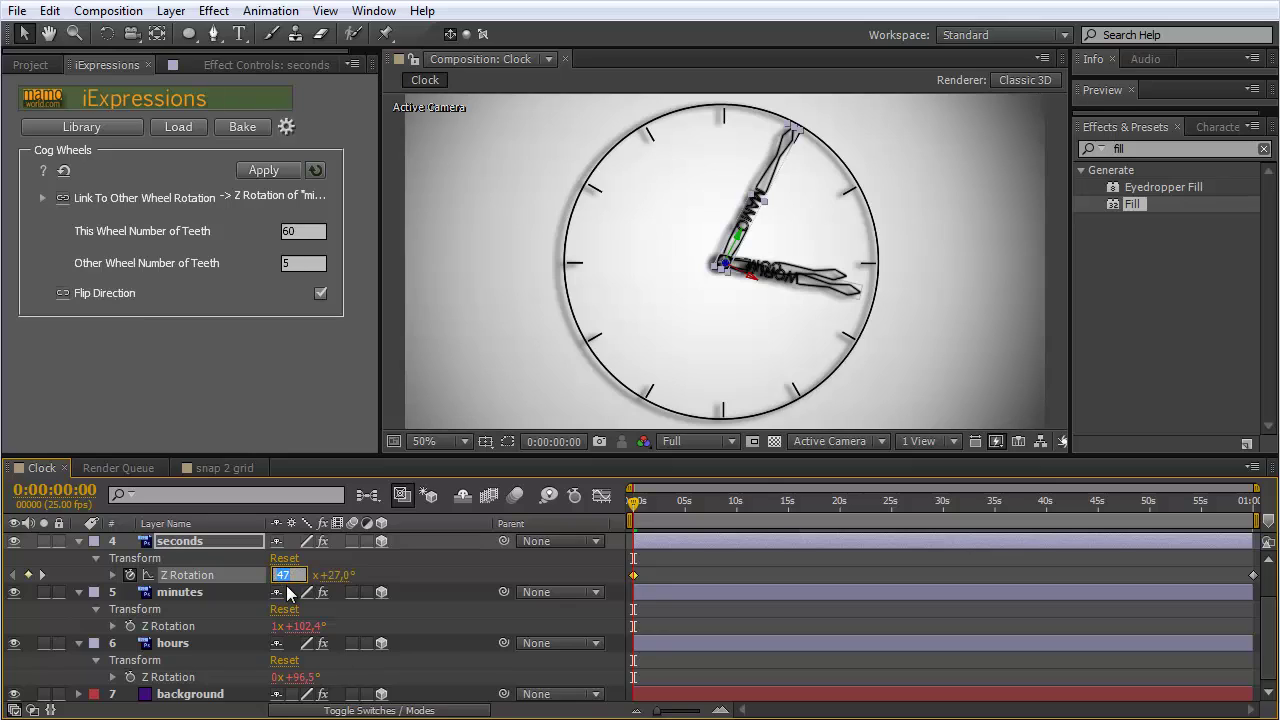
text(60)
key(Return)
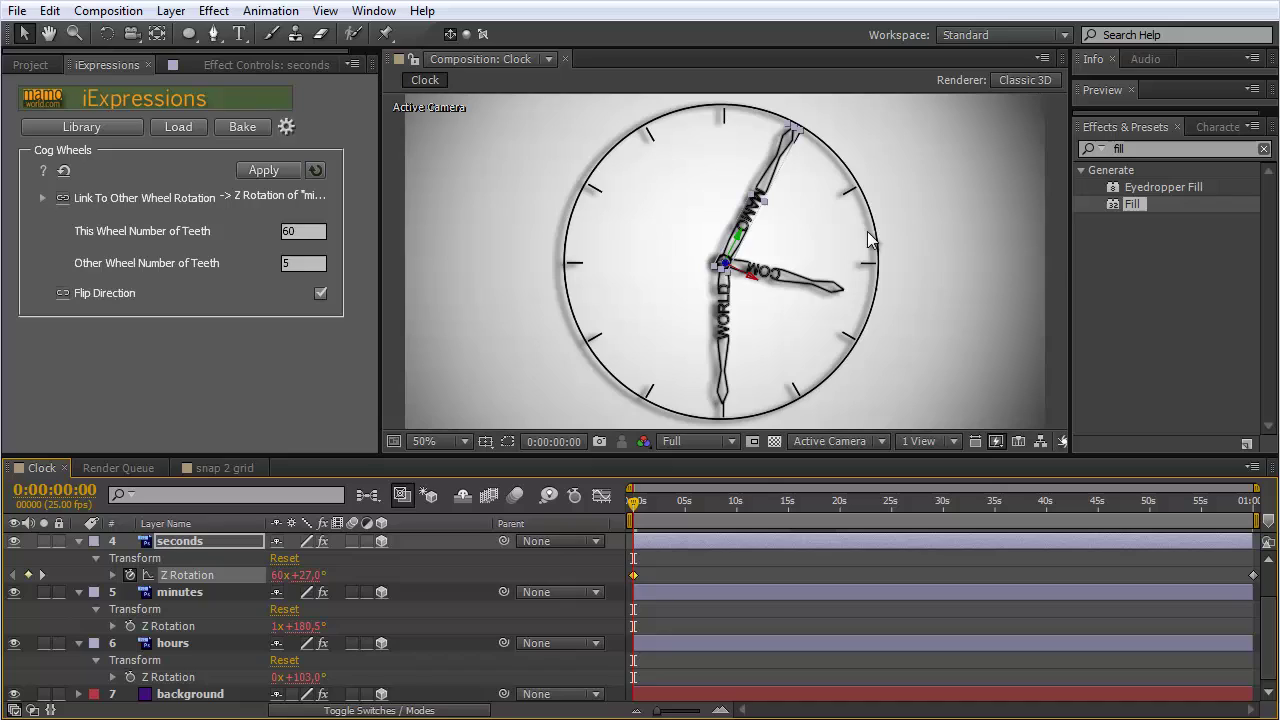
- Set the minutes hand's degrees to 0° and the hours hand's rotation to 30°
click(278, 627)
click(328, 625)
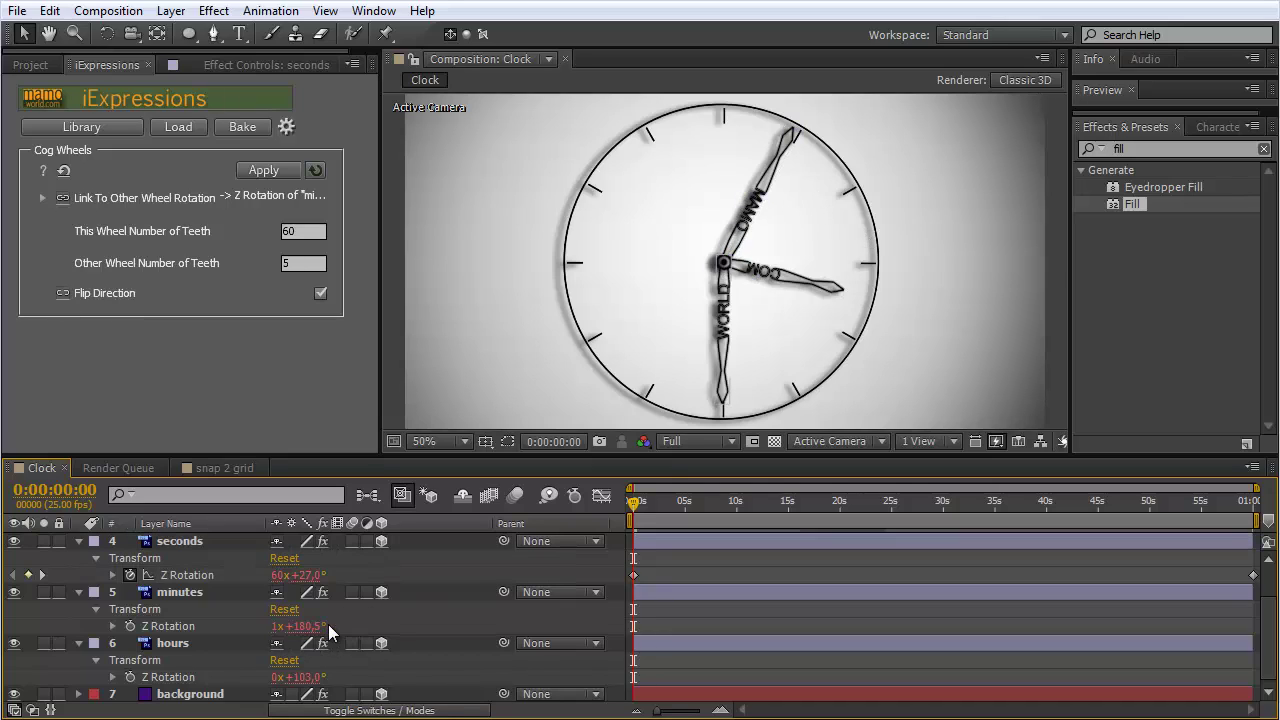
text(0)
key(Return)
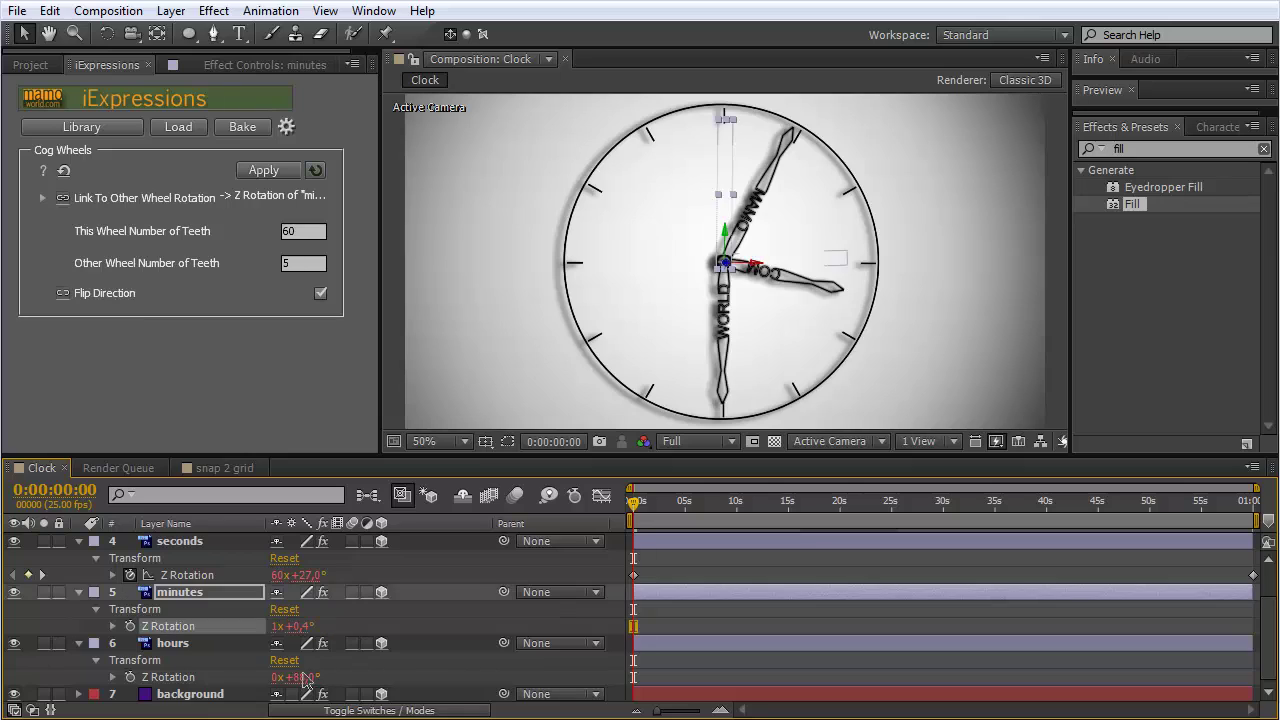
click(300, 677)
text(30)
key(Return)
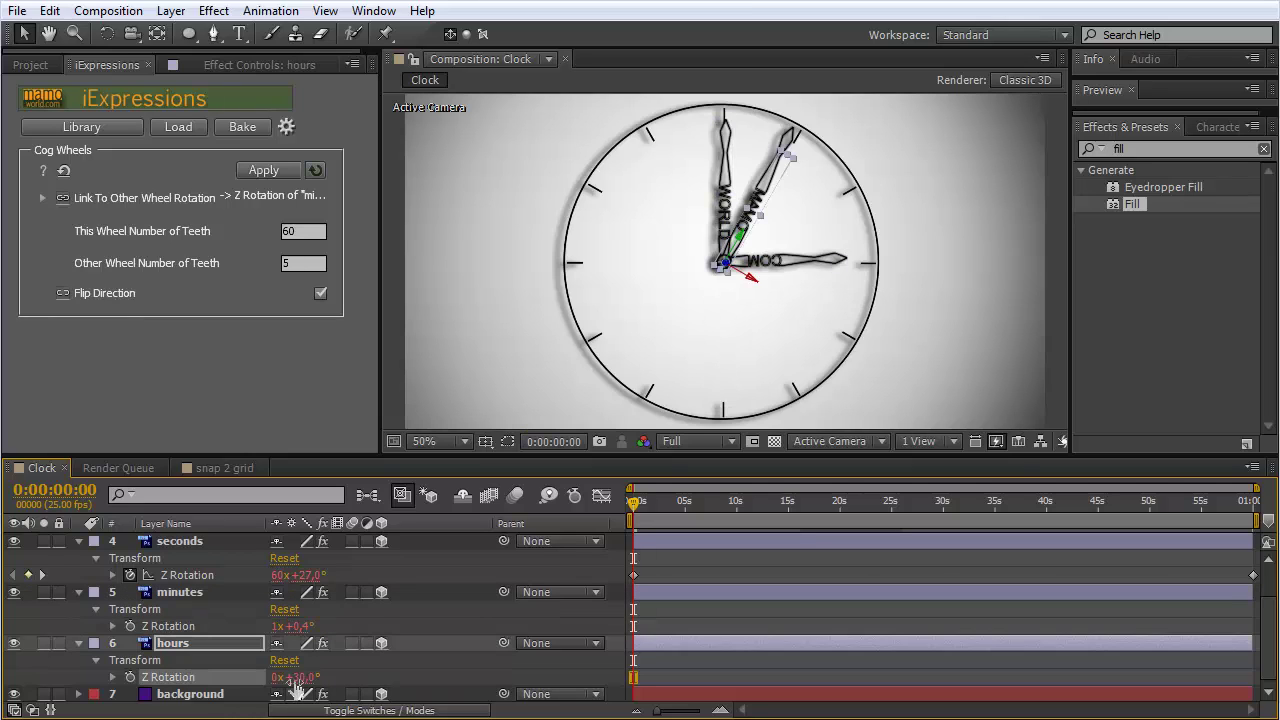
click(300, 575)
- Set the seconds hand to 0° so all hands point to 12, then give it 60 revolutions
text(0)
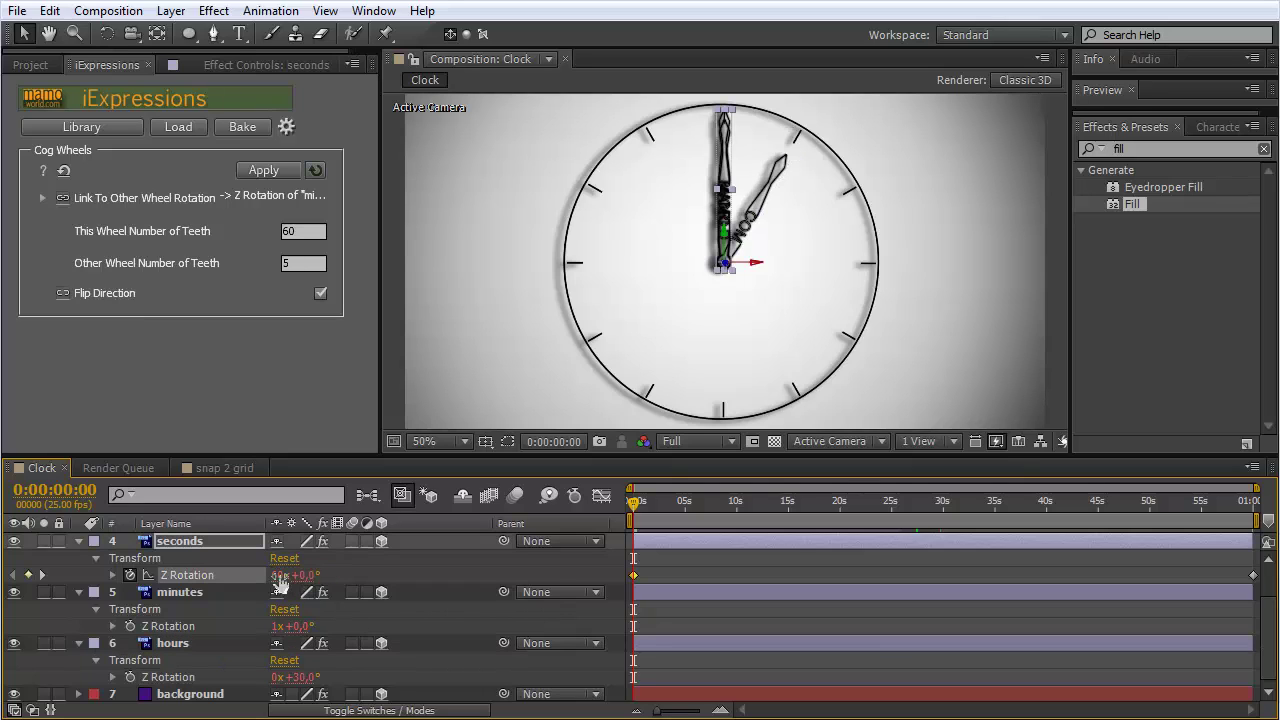
key(Return)
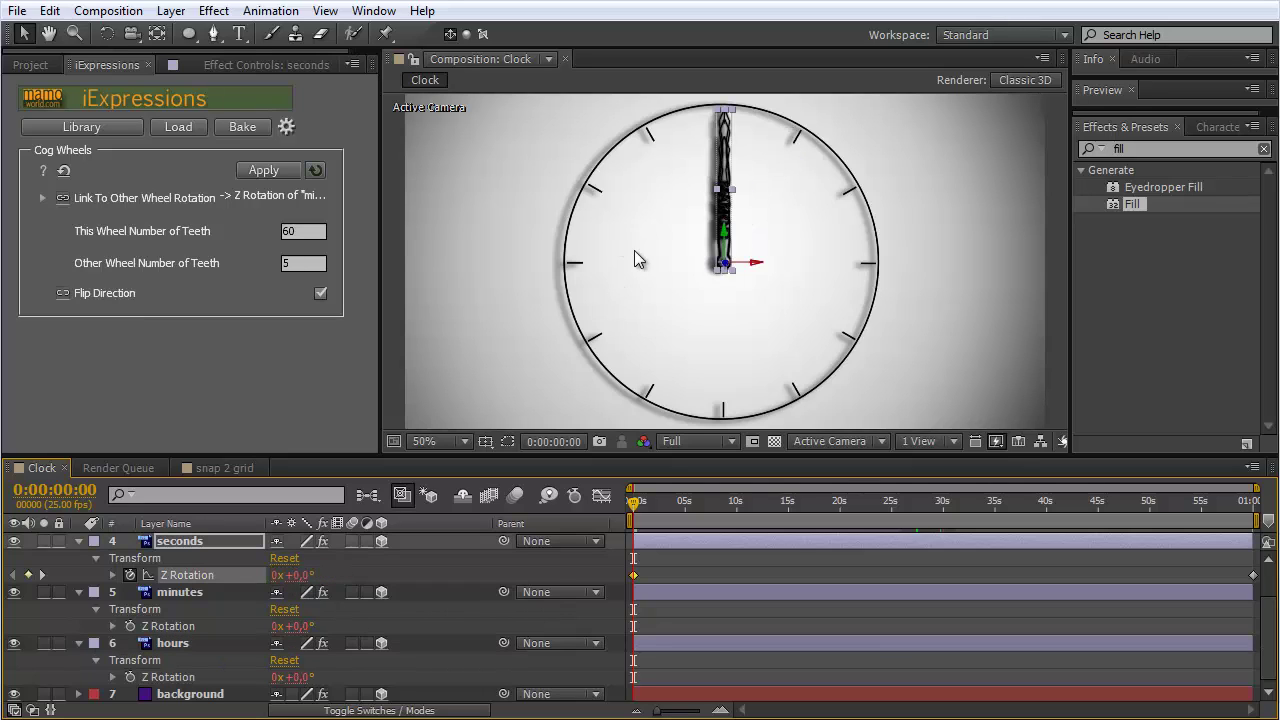
click(278, 575)
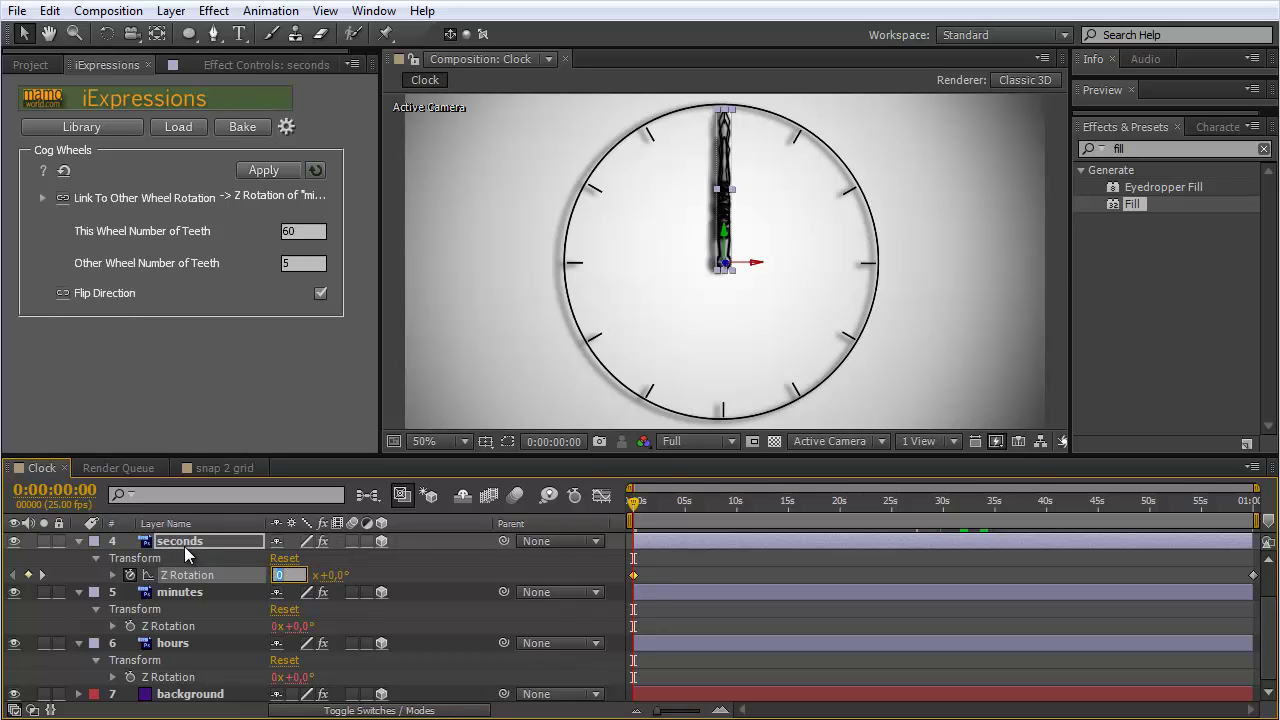
text(60)
key(Return)
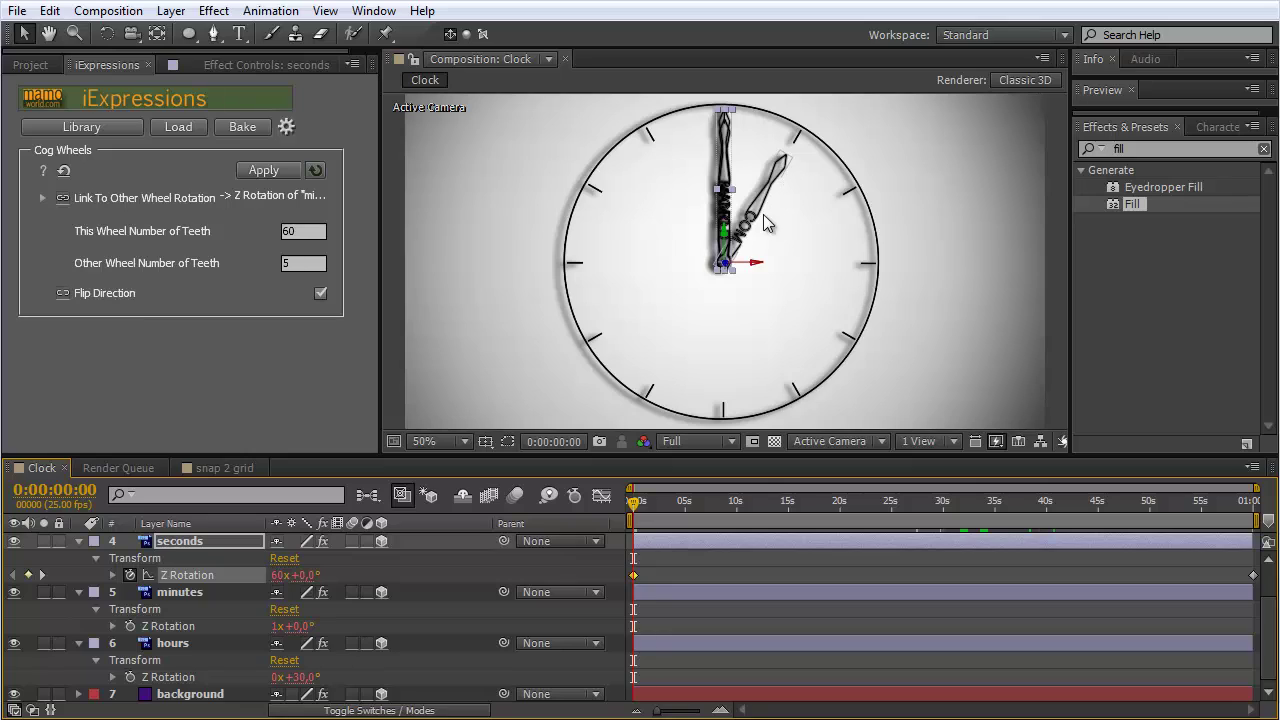
- Set the seconds hand's Z Rotation to 120 revolutions plus 180°
click(283, 575)
text(120)
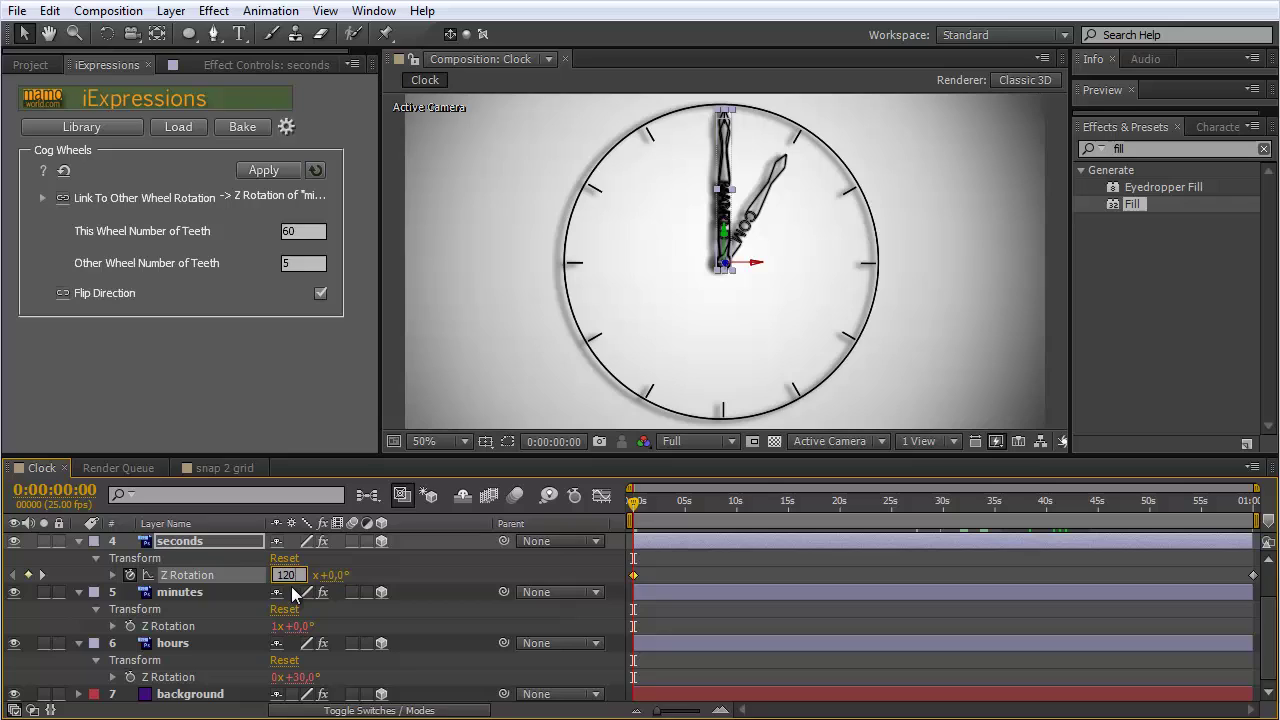
key(Return)
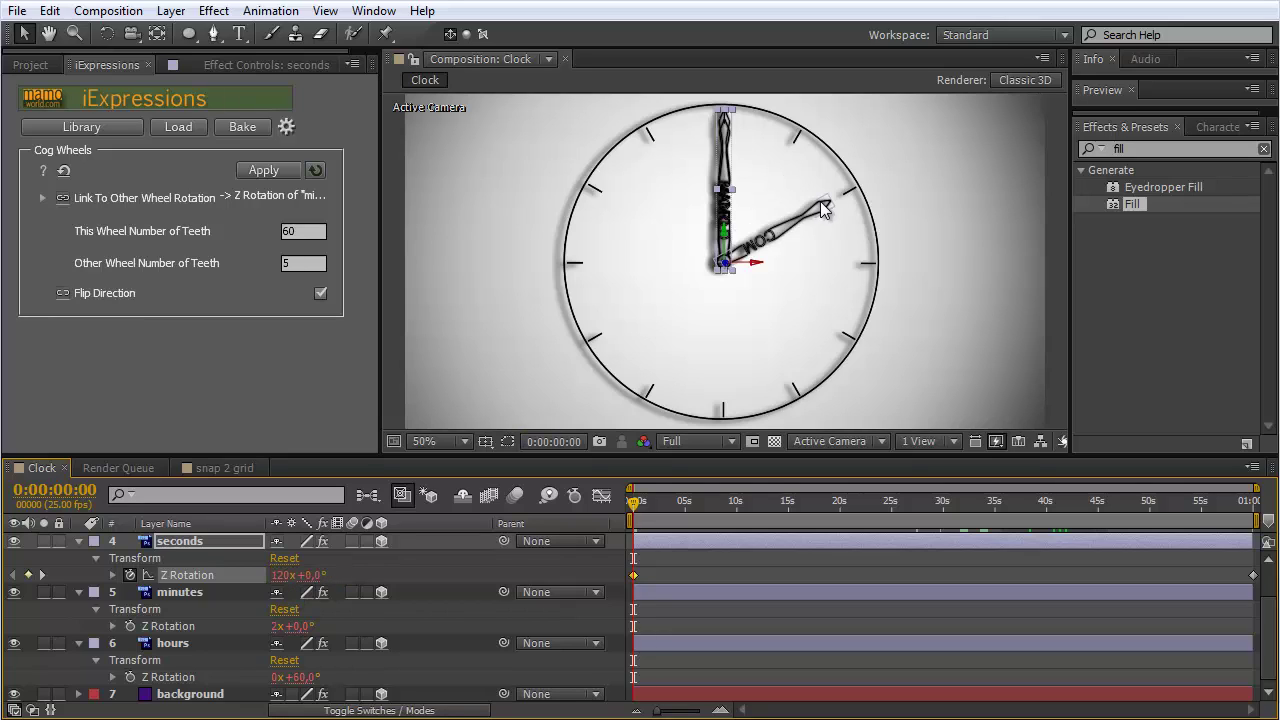
click(284, 575)
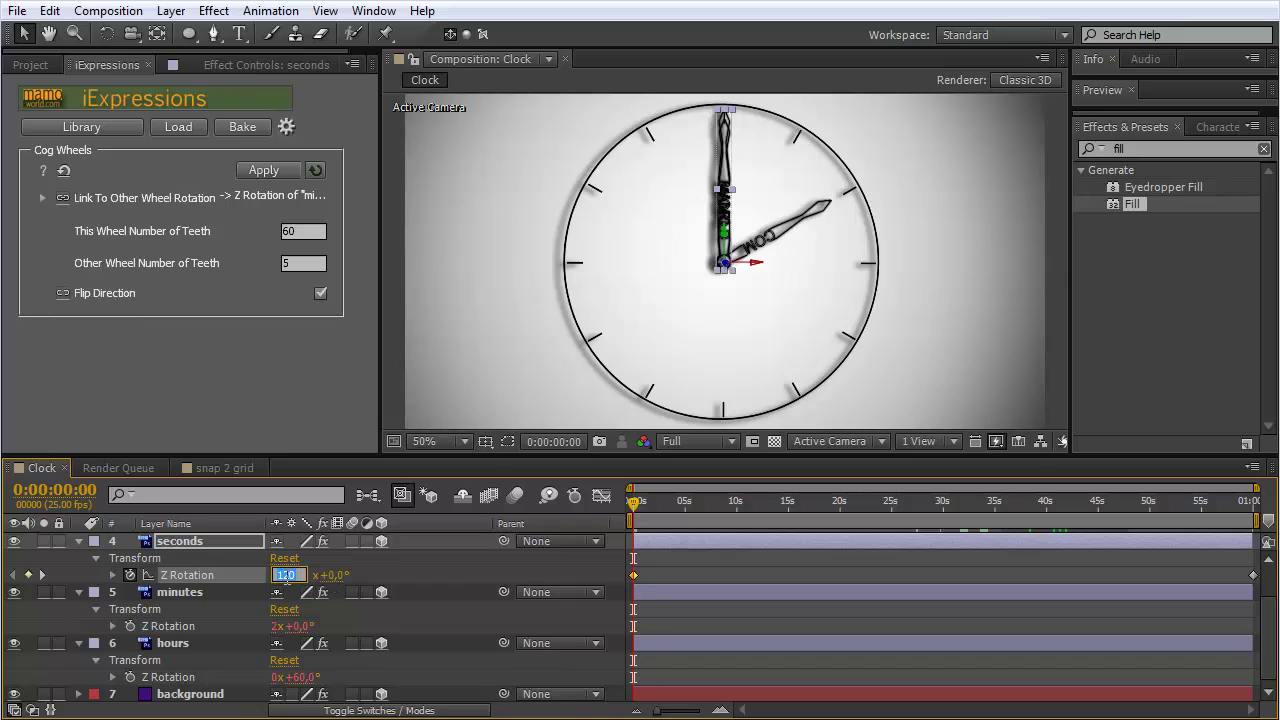
key(Return)
click(310, 575)
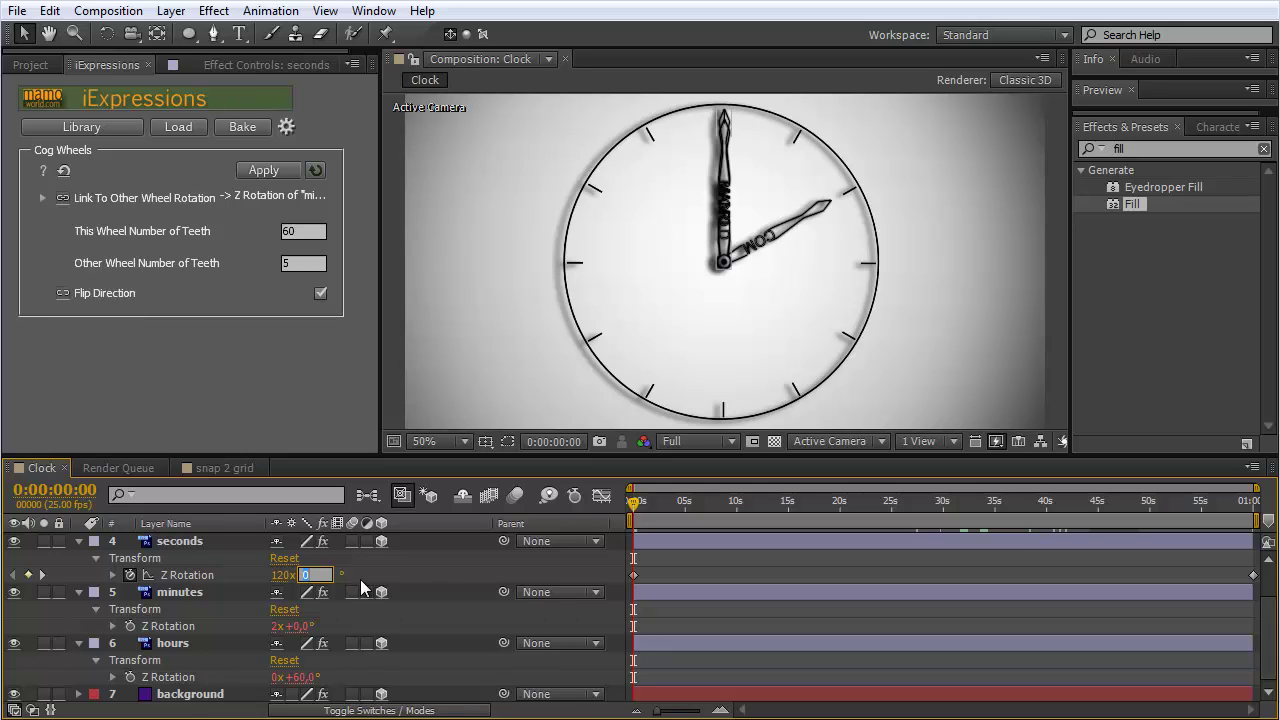
text(180)
key(Return)
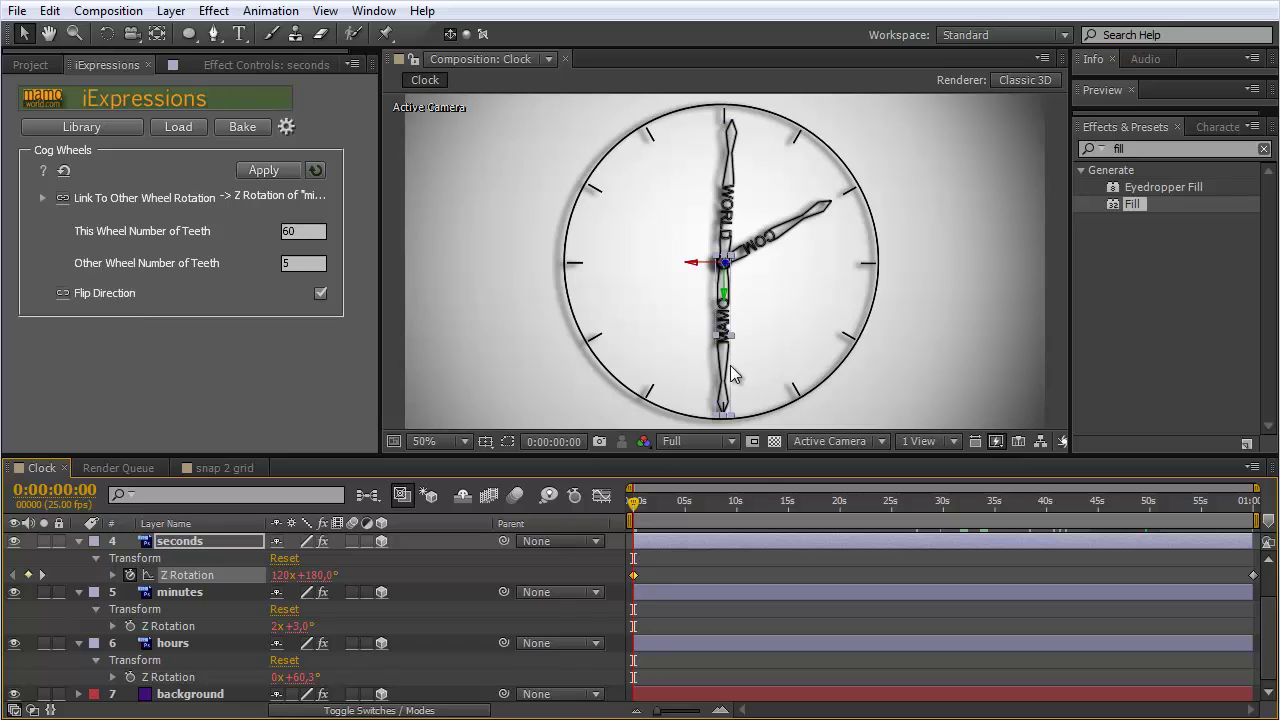